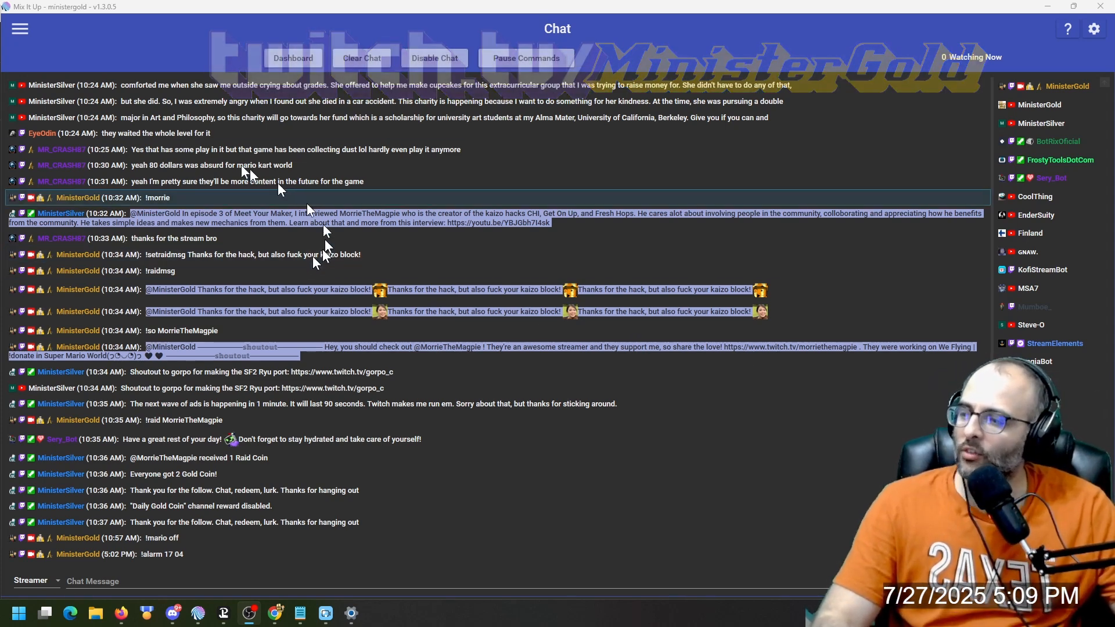
Open the About page to check the installed application version
left_click(20, 28)
scroll(40, 161, "down", 2)
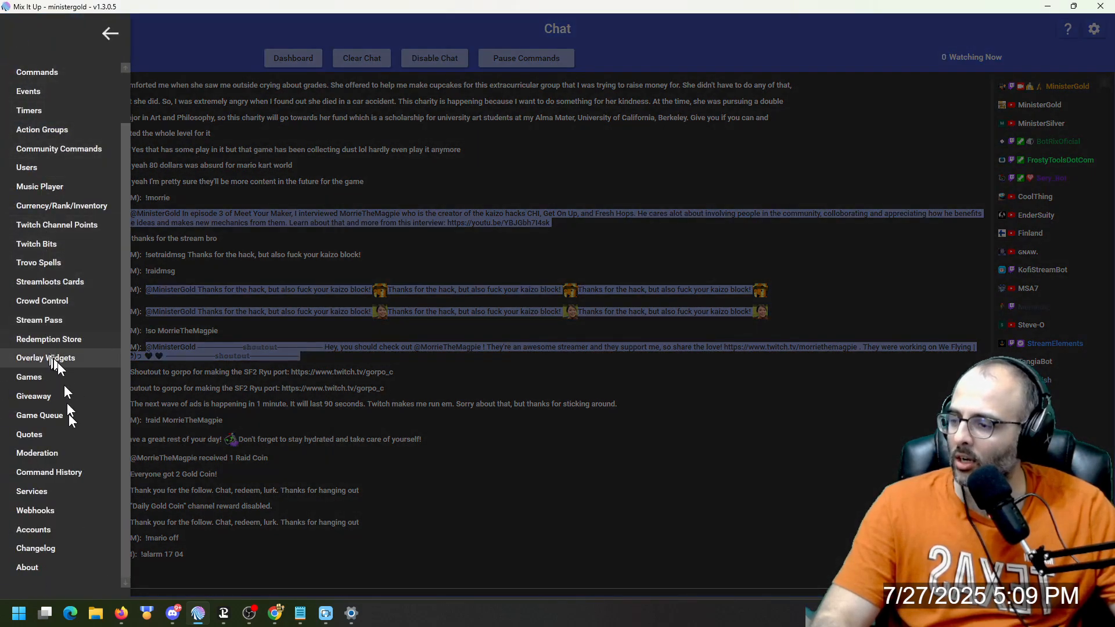
left_click(57, 565)
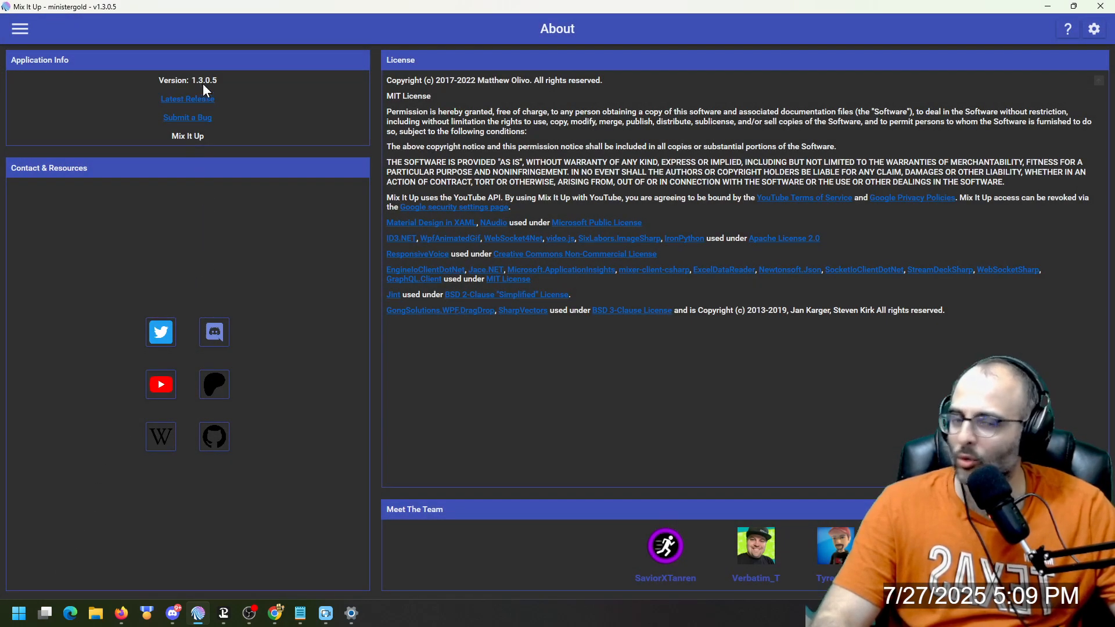
Filter the chat commands by the name "alarm" and open the Alarm command for editing
left_click(20, 29)
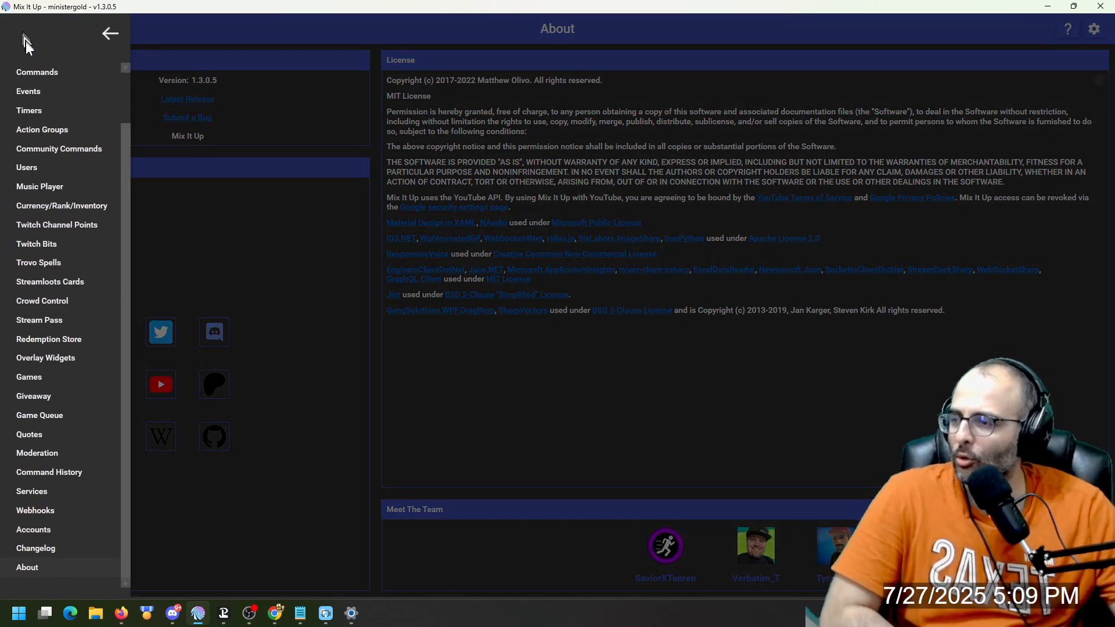
left_click(40, 71)
left_click(691, 65)
type("ala")
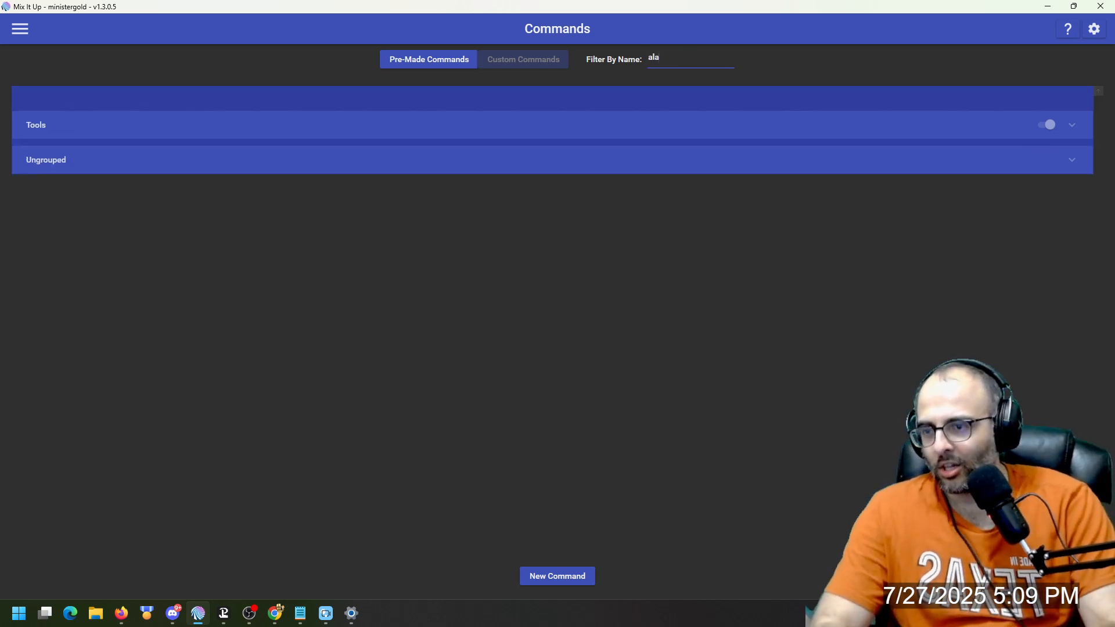
type("rm")
left_click(648, 128)
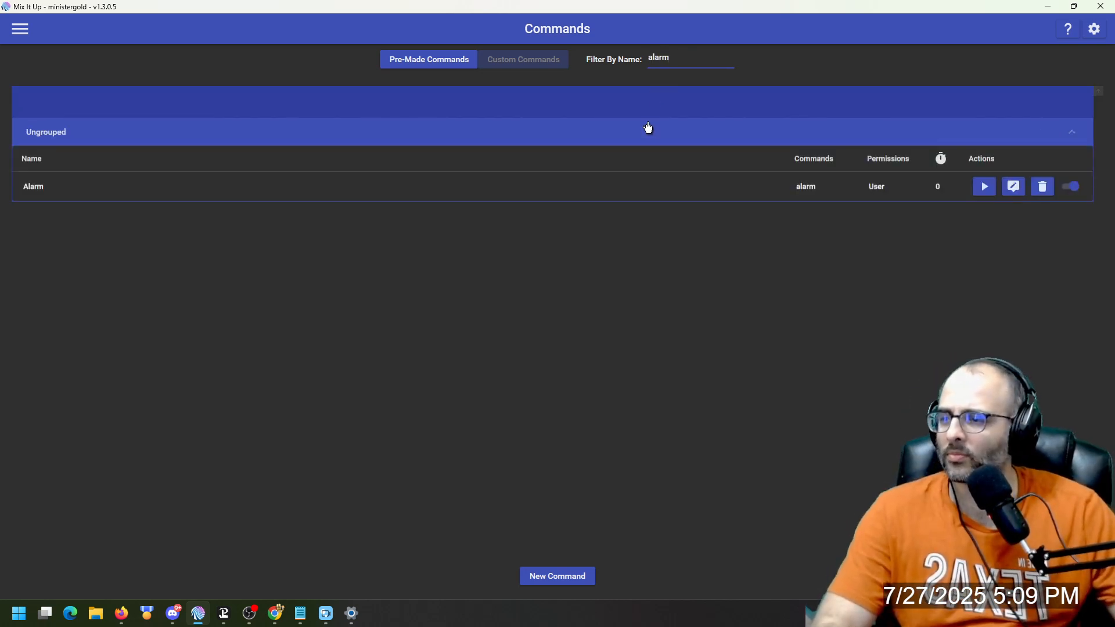
left_click(1013, 187)
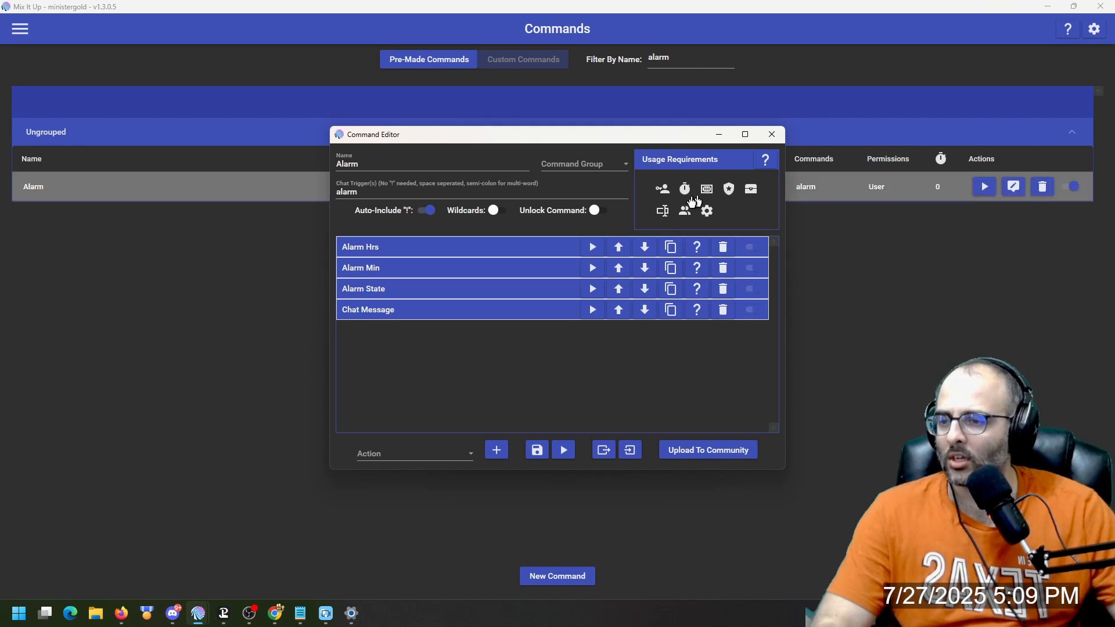
Switch the Alarm command's role requirement to Advanced and add the Streamer and Moderator roles
mouse_move(662, 191)
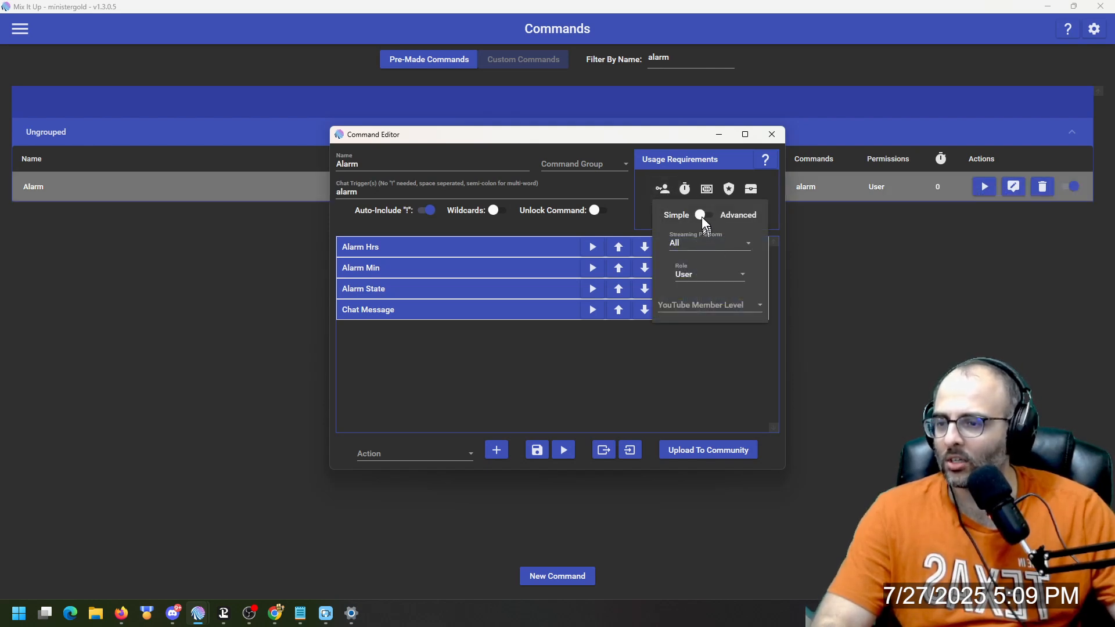
left_click(702, 216)
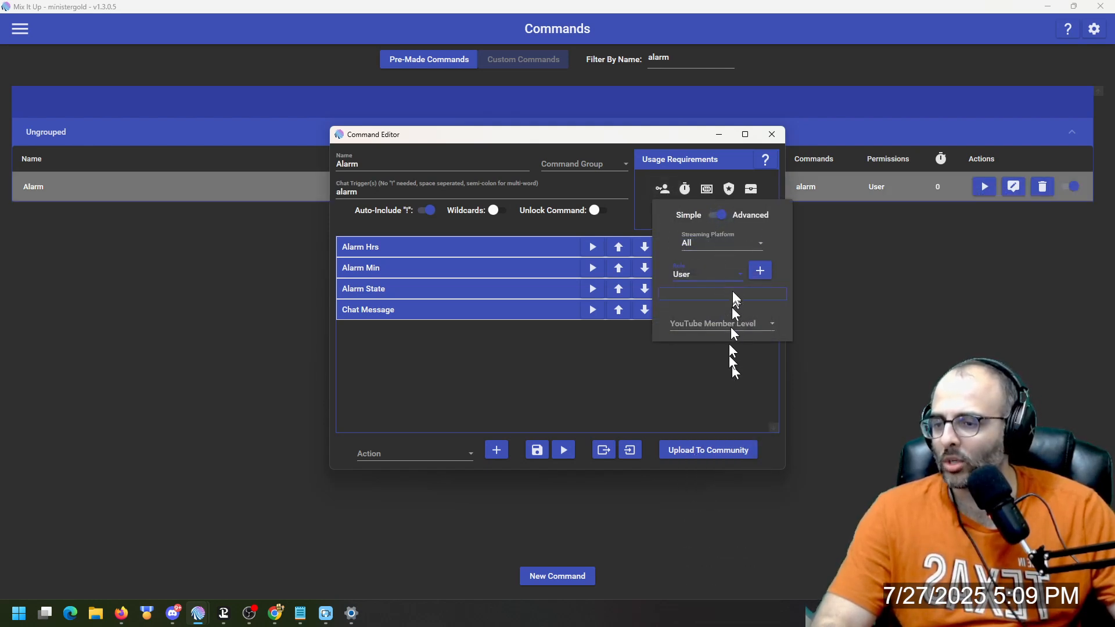
left_click(722, 273)
left_click(699, 608)
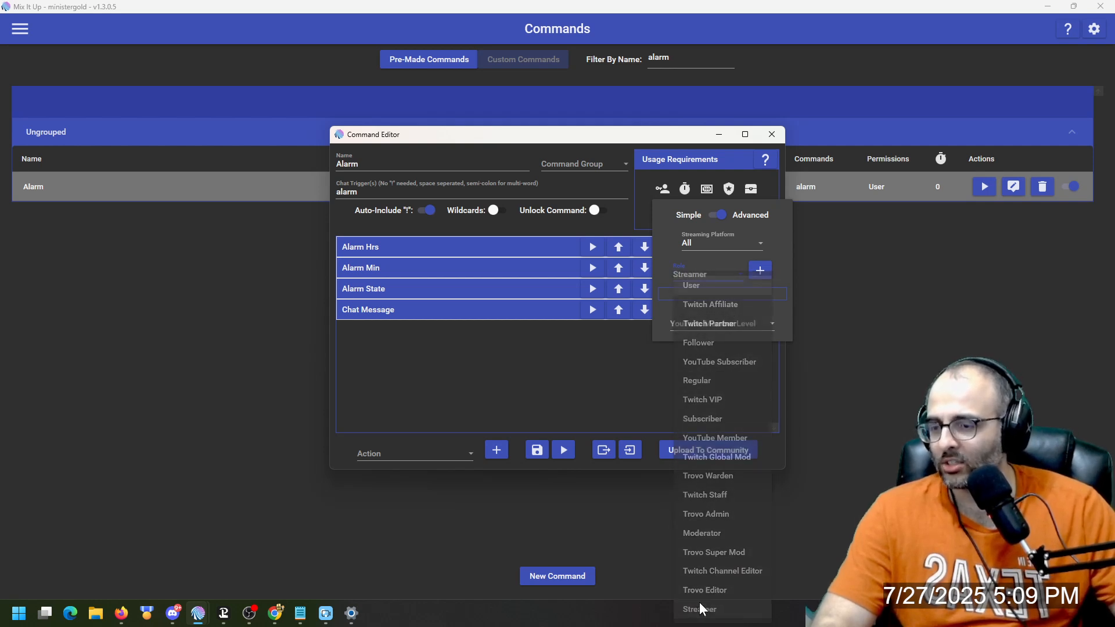
left_click(760, 271)
left_click(702, 273)
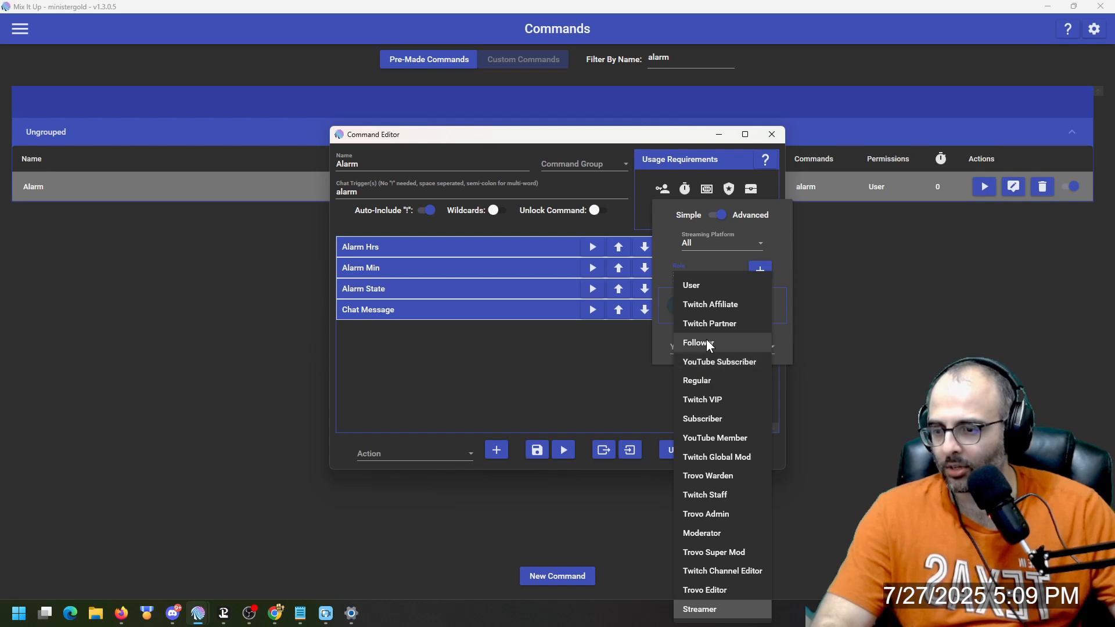
left_click(702, 532)
left_click(760, 270)
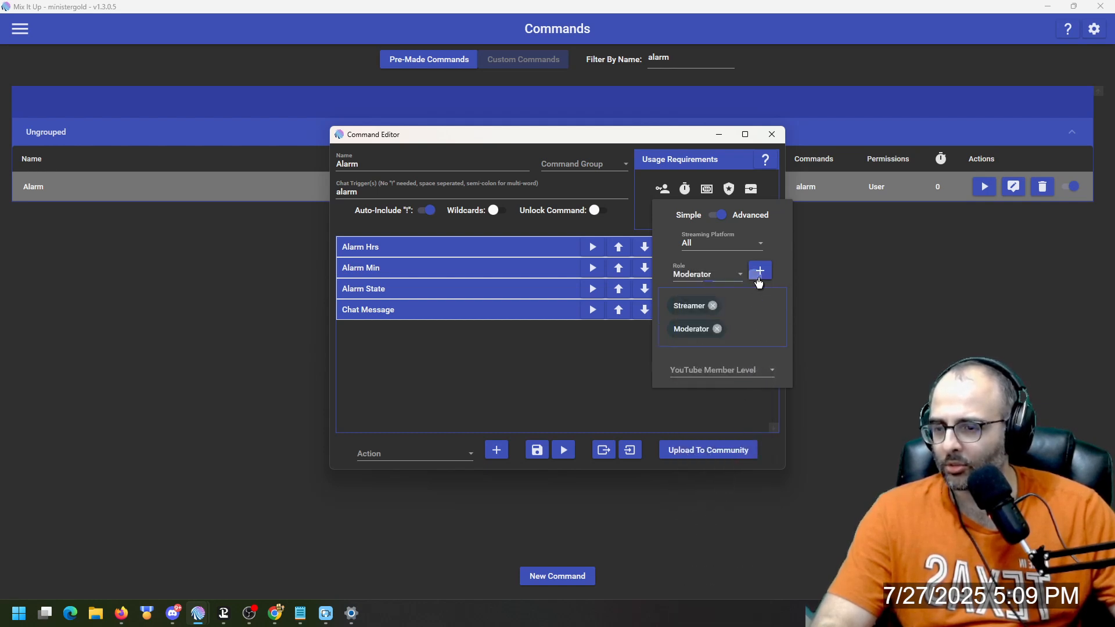
left_click(518, 379)
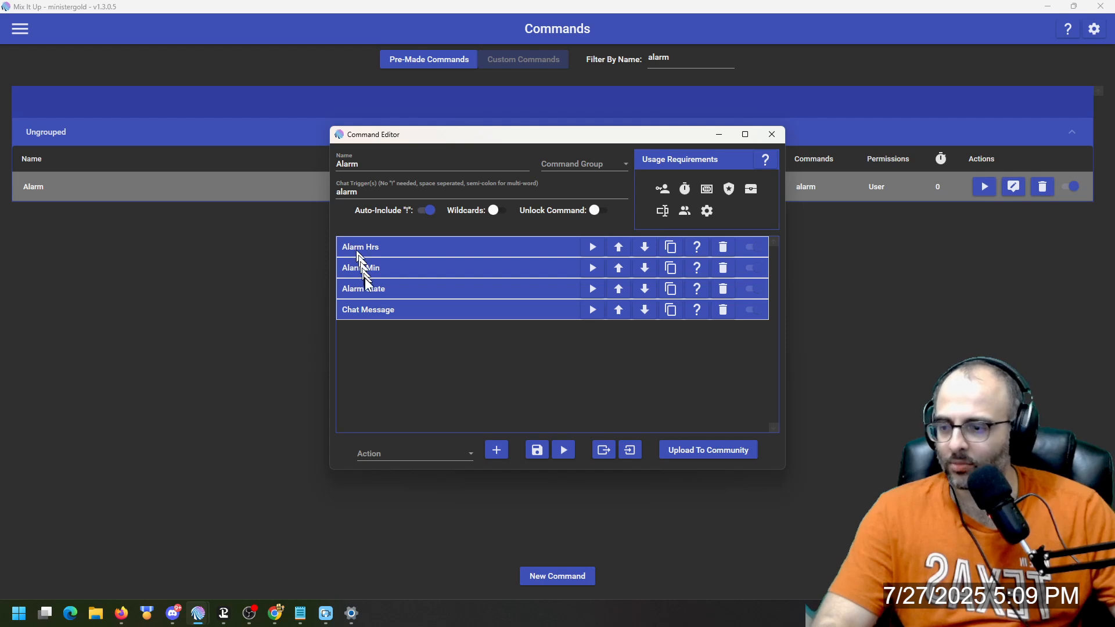
Look through the available action types and examine the Alarm Hrs action's identifier name, value and global setting
left_click(408, 456)
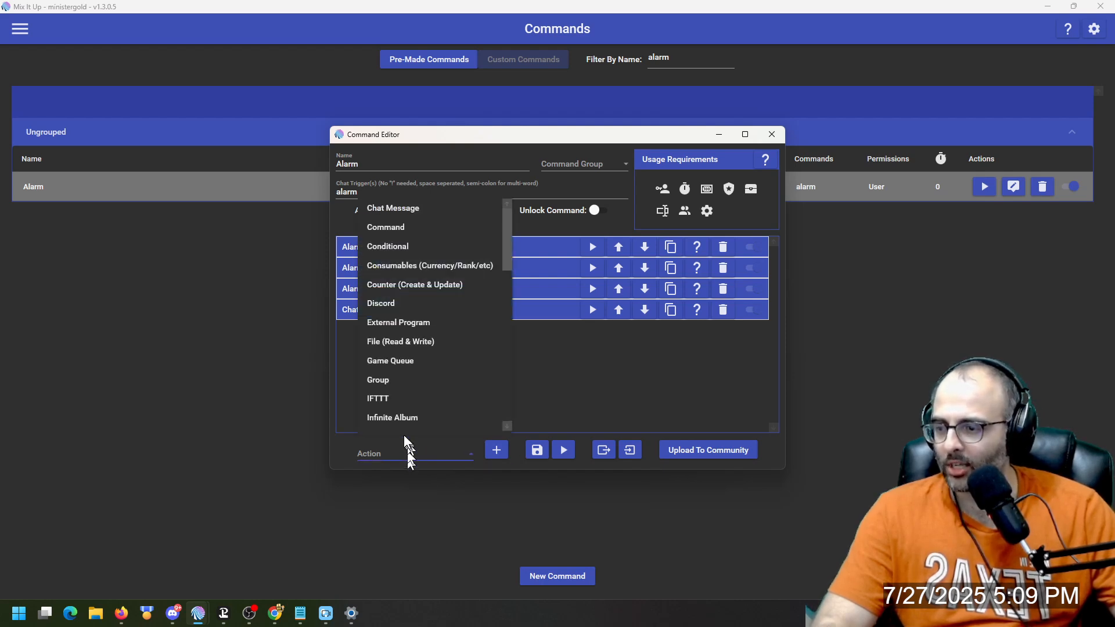
scroll(403, 418, "down", 10)
scroll(400, 411, "up", 1)
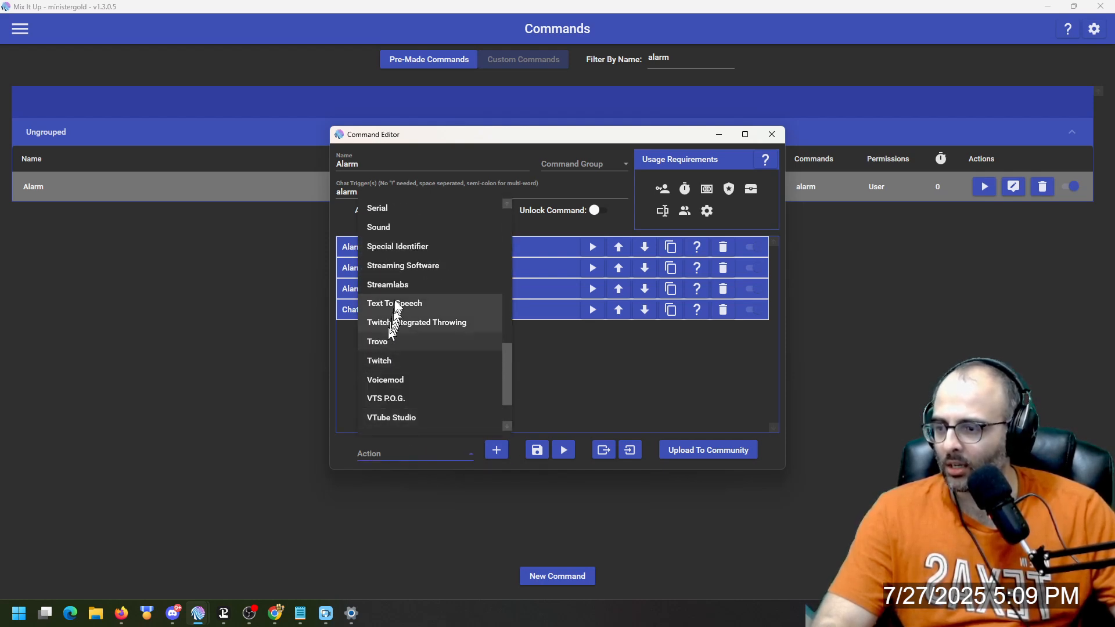
left_click(572, 355)
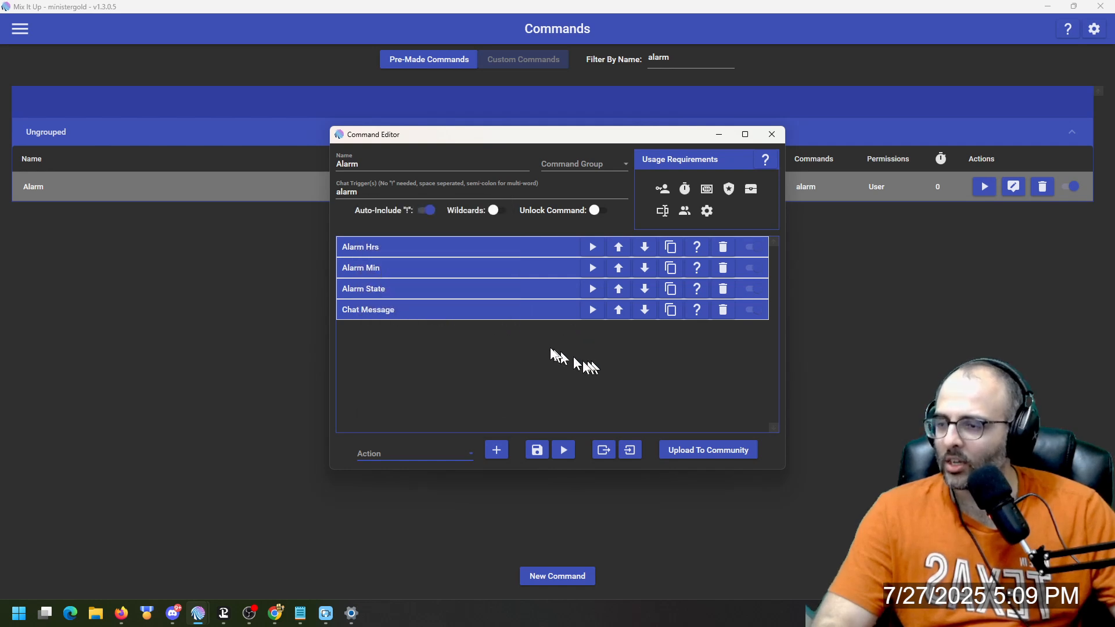
left_click(406, 249)
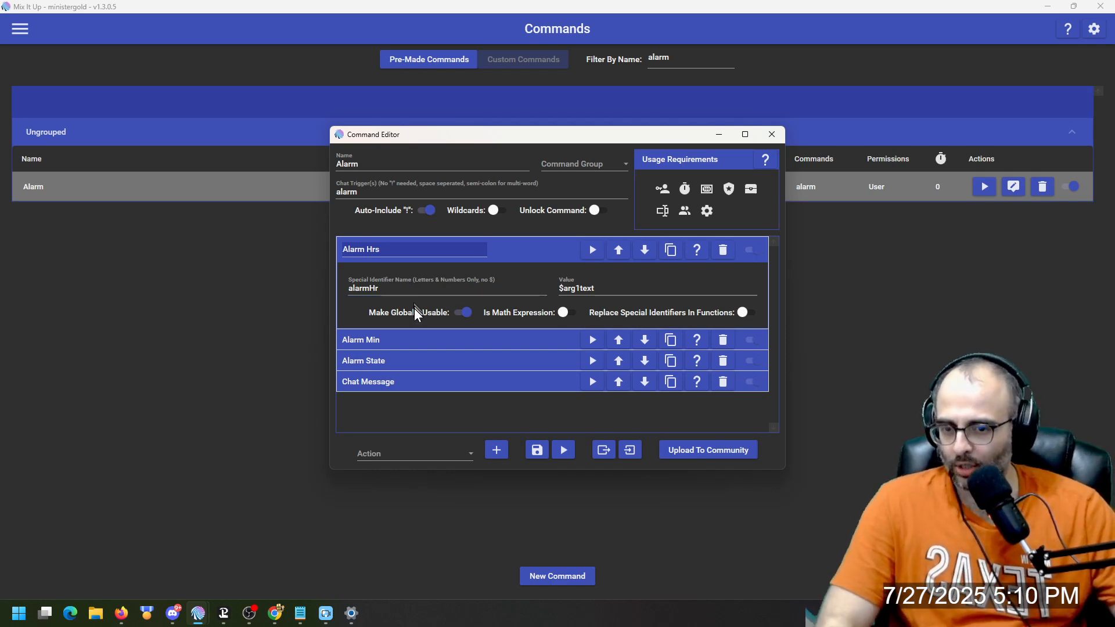
left_click(367, 288)
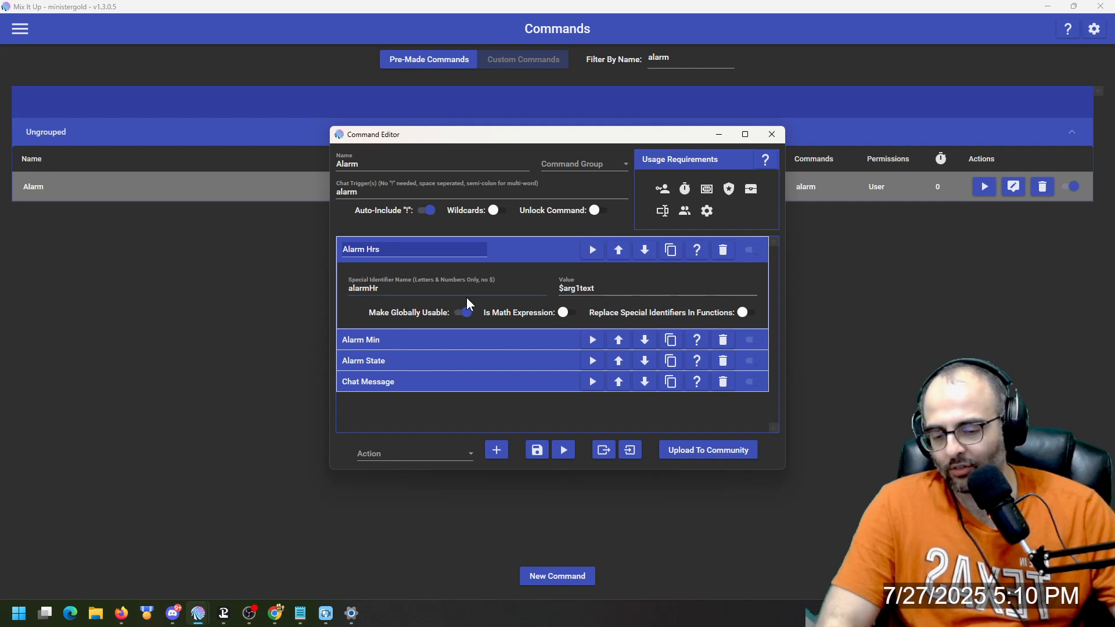
left_click(569, 288)
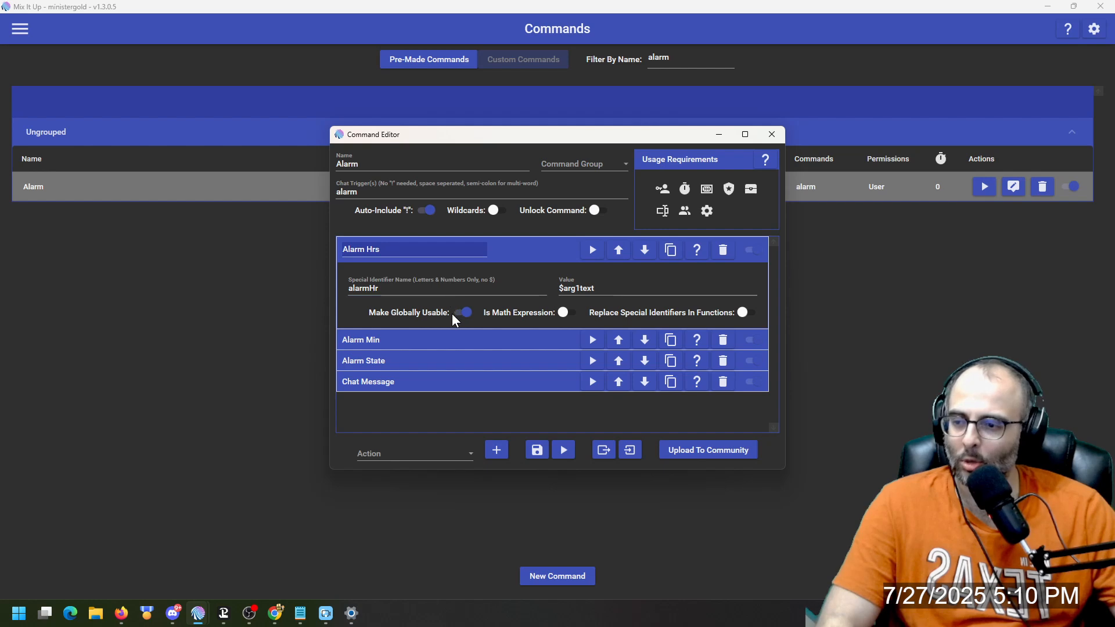
left_click(508, 248)
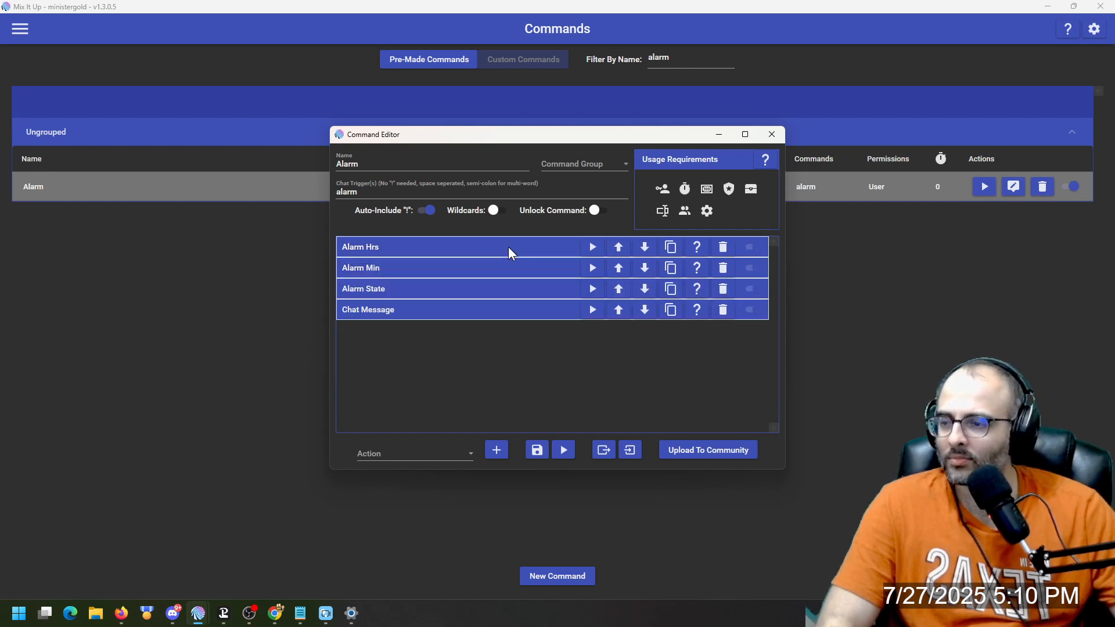
Examine the identifier names and values in the Alarm Min and Alarm State actions
left_click(363, 272)
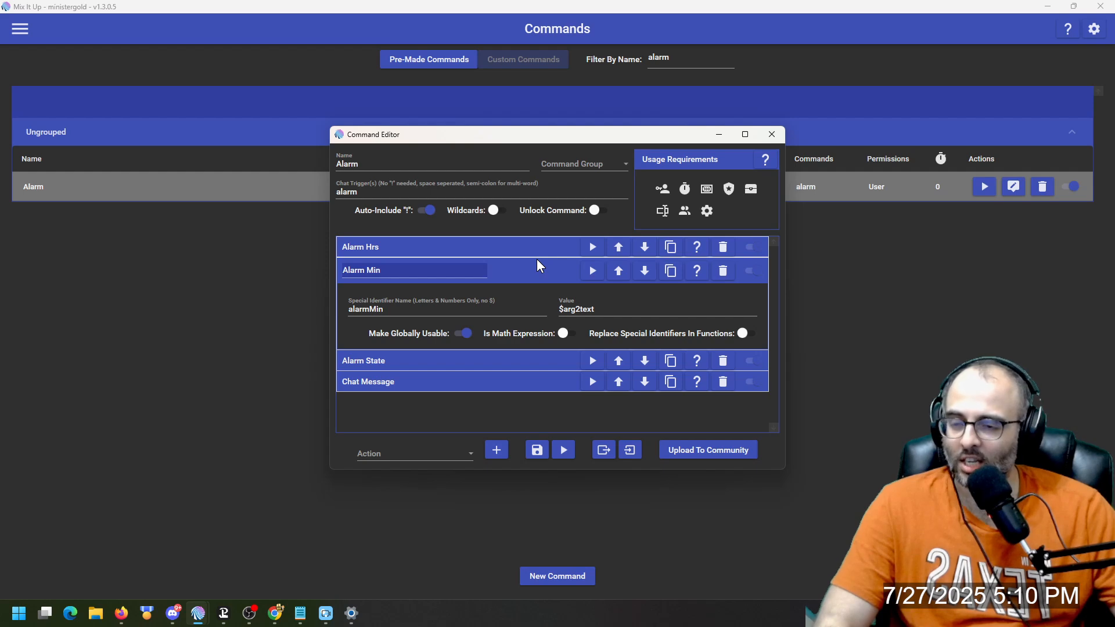
left_click(535, 277)
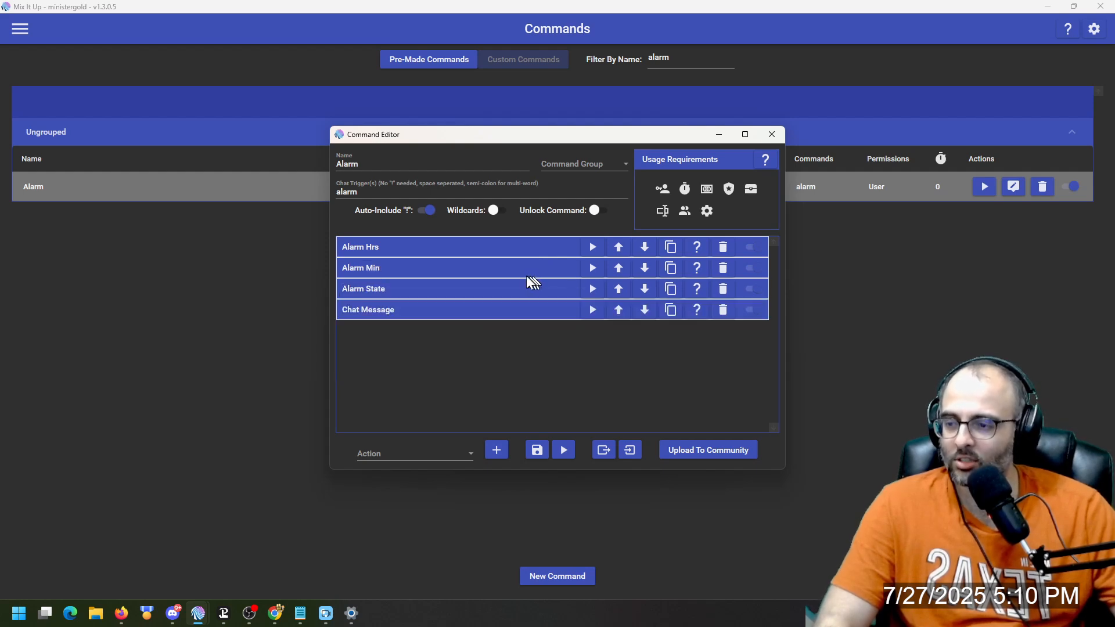
left_click(386, 289)
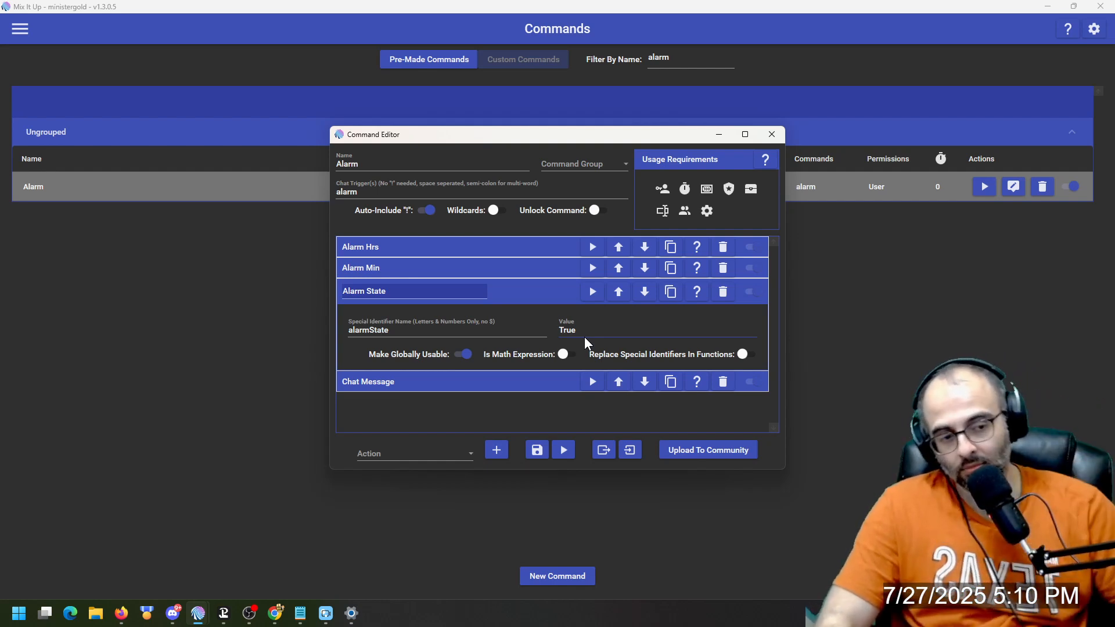
left_click(525, 296)
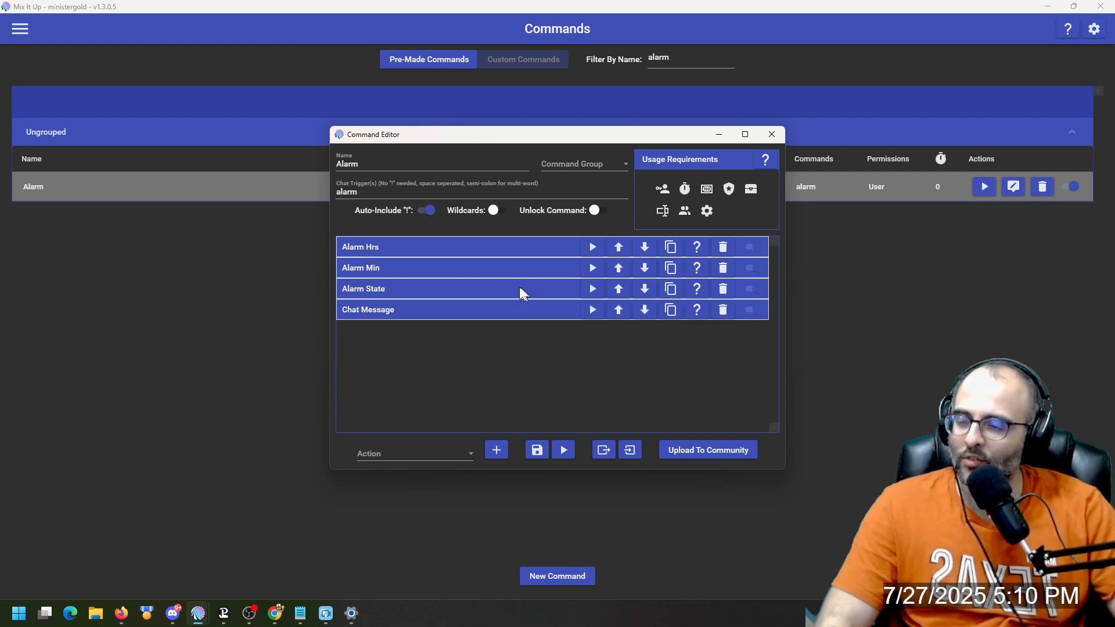
Review the action types and the Chat Message action's text, and close the Alarm command without saving
left_click(412, 453)
scroll(416, 406, "down", 10)
scroll(414, 360, "up", 6)
scroll(412, 284, "up", 3)
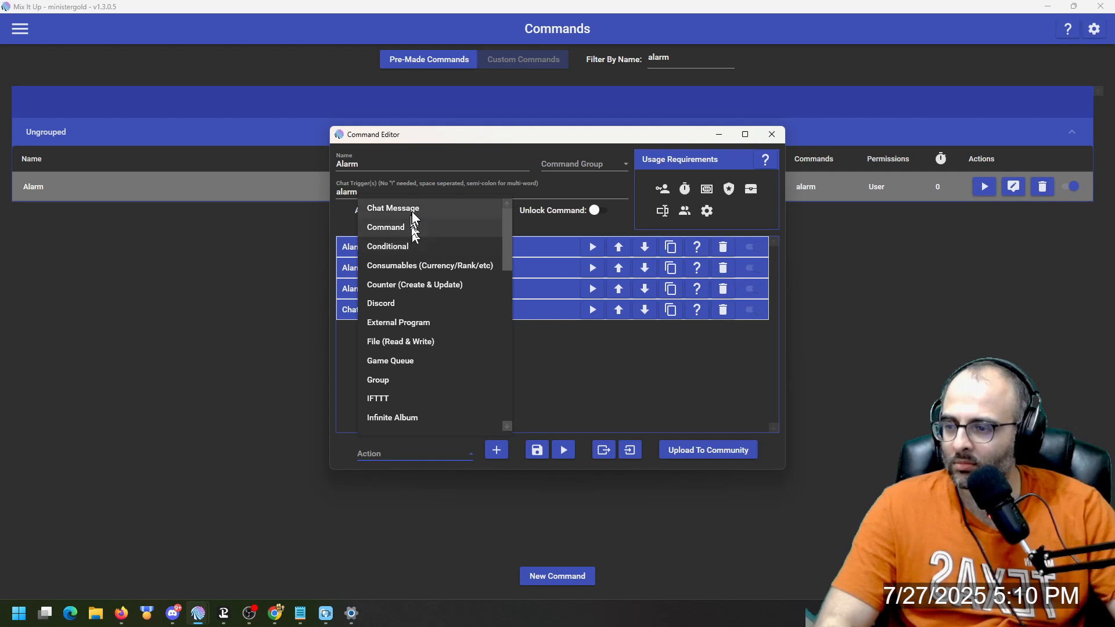
left_click(603, 355)
left_click(539, 307)
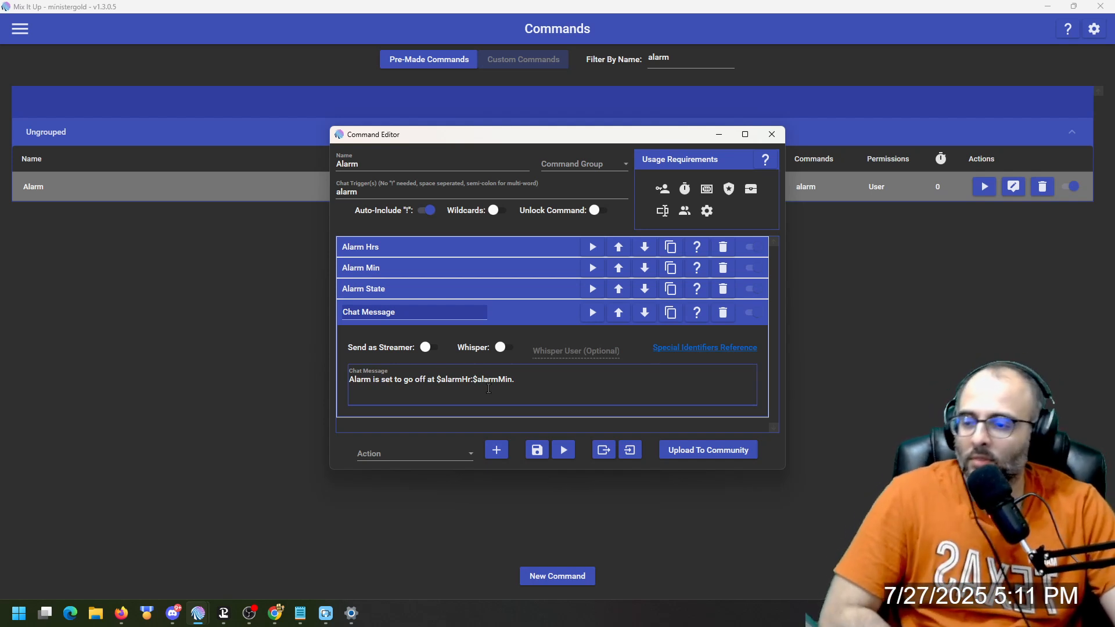
left_click(553, 319)
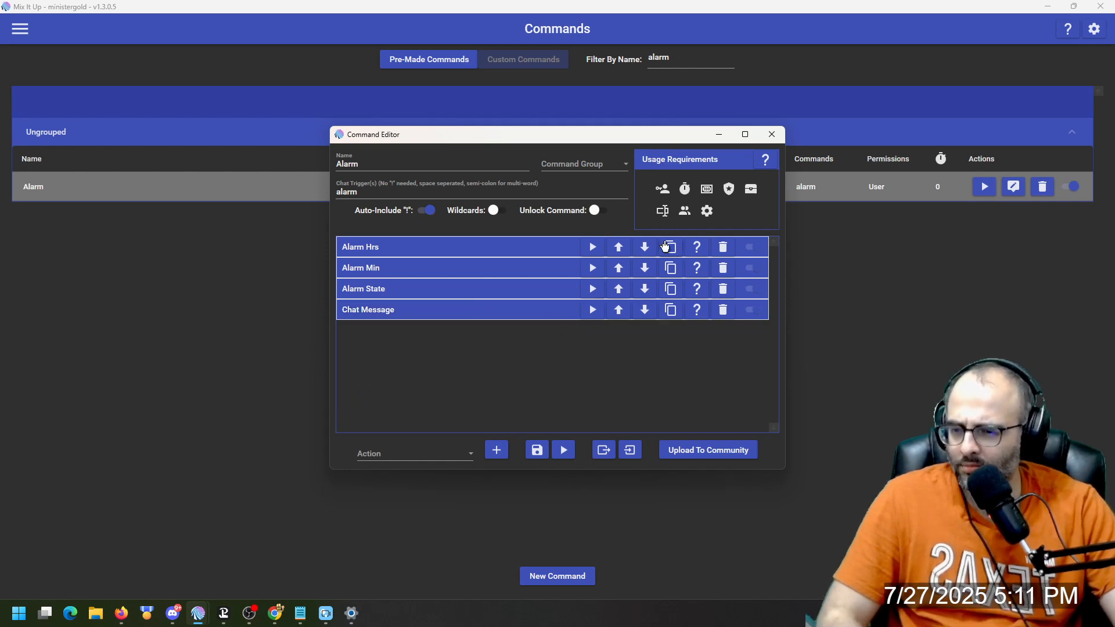
left_click(771, 136)
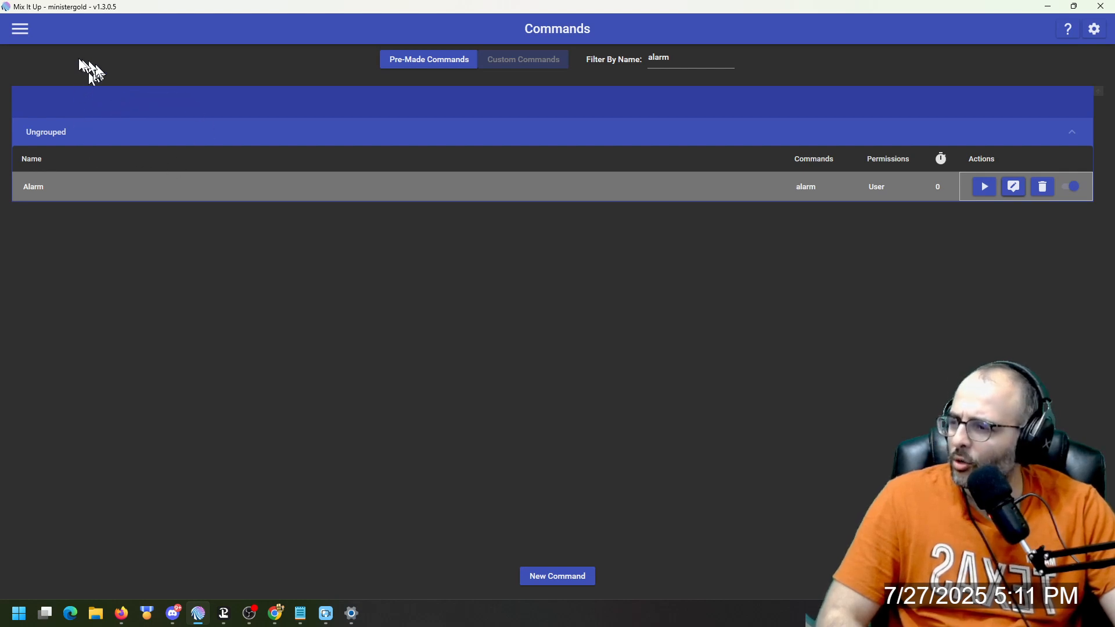
Go to the Timers page and view a blank timer command, closing it without creating anything
left_click(20, 30)
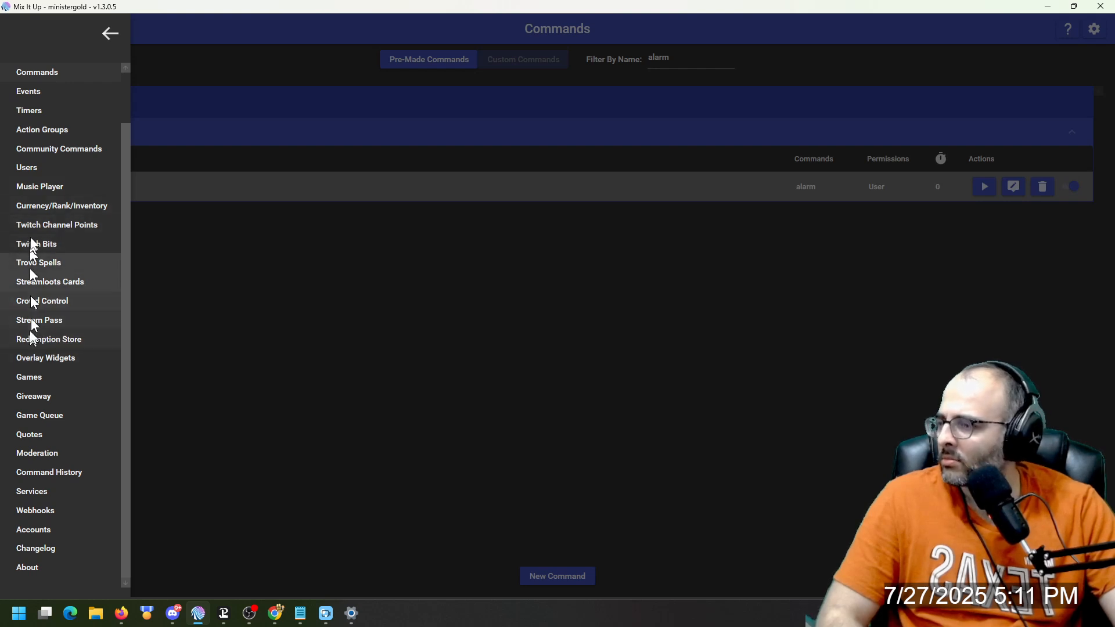
left_click(44, 109)
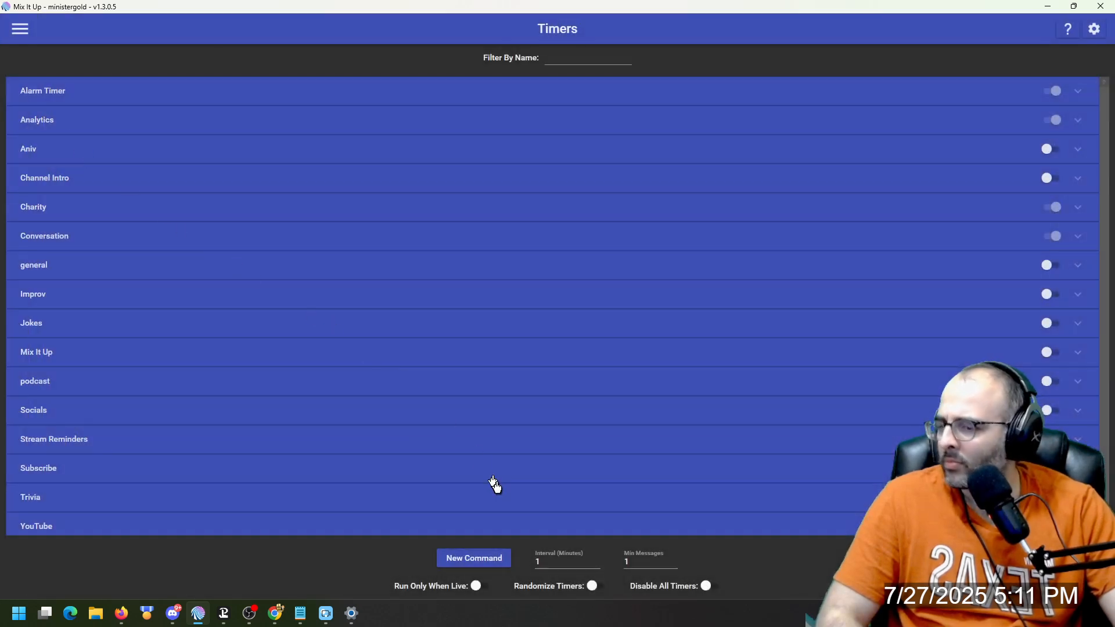
left_click(479, 564)
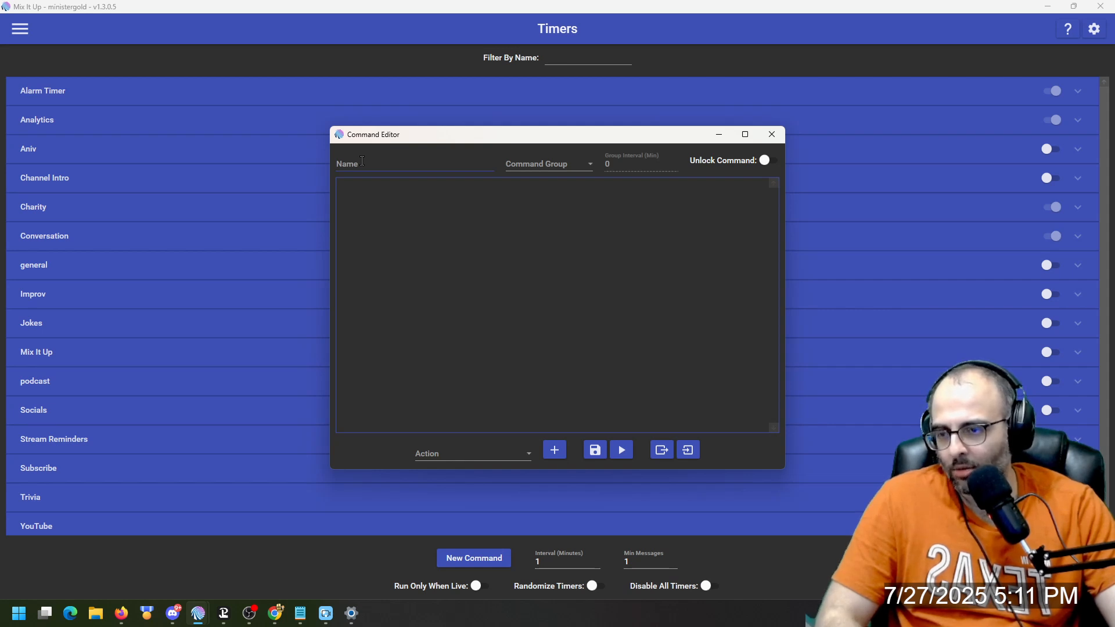
left_click(782, 137)
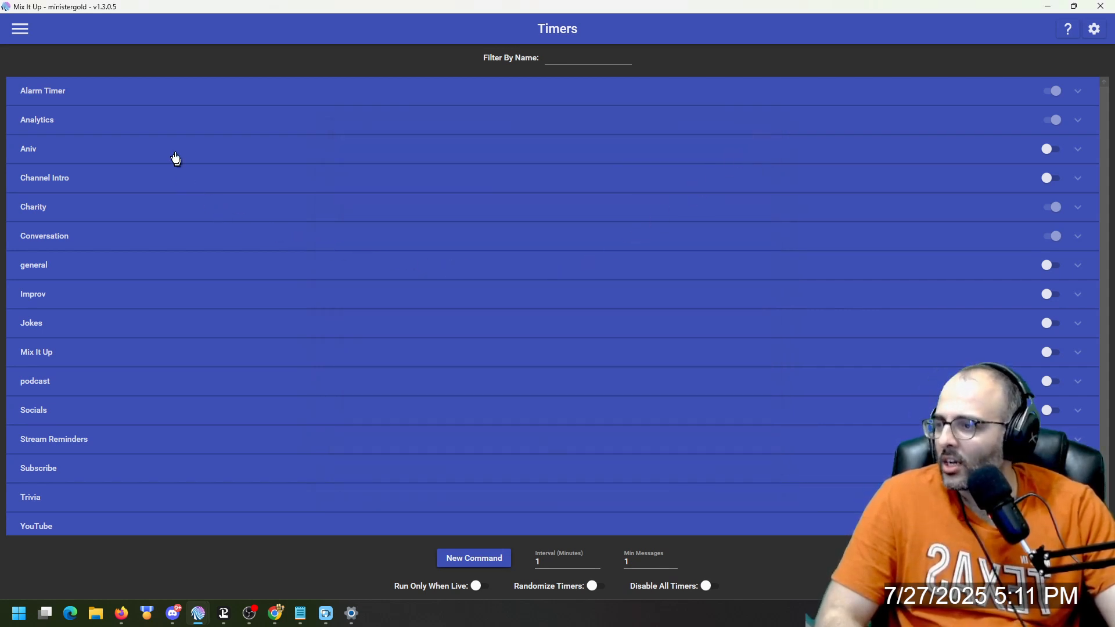
Open the Alarm Timer command to examine its Check Alarm condition, and choose Conditional as the action type
left_click(127, 101)
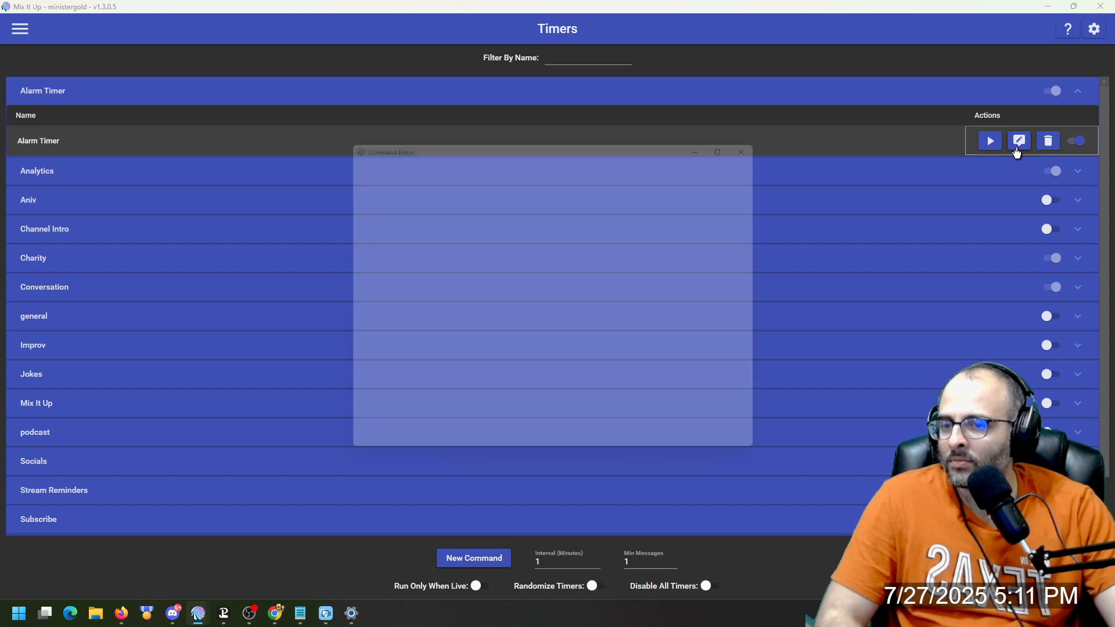
left_click(1019, 141)
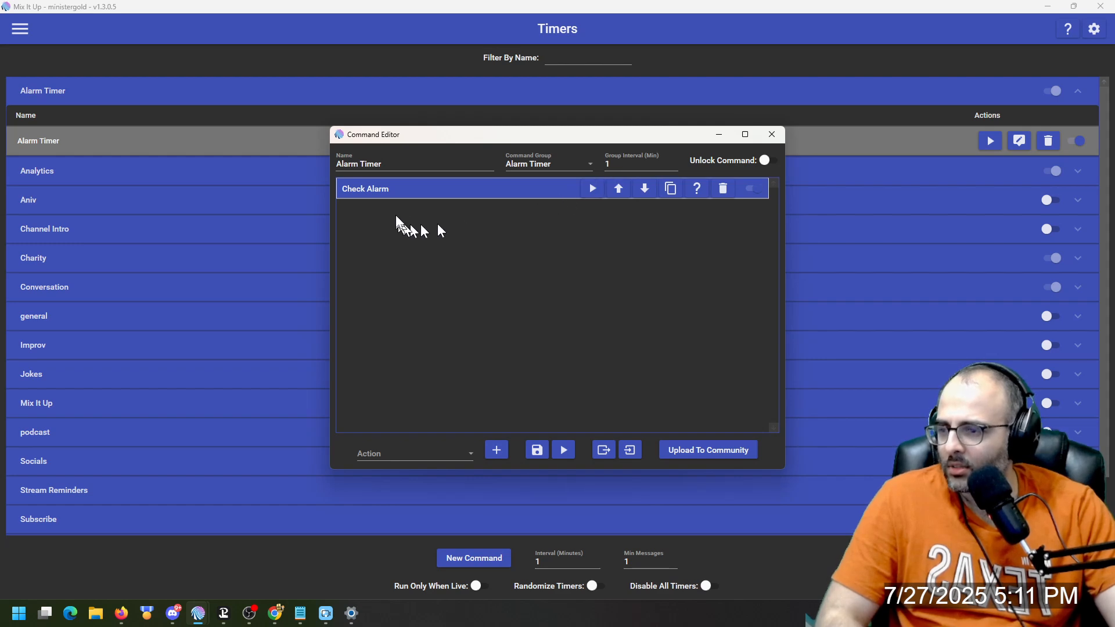
left_click(418, 189)
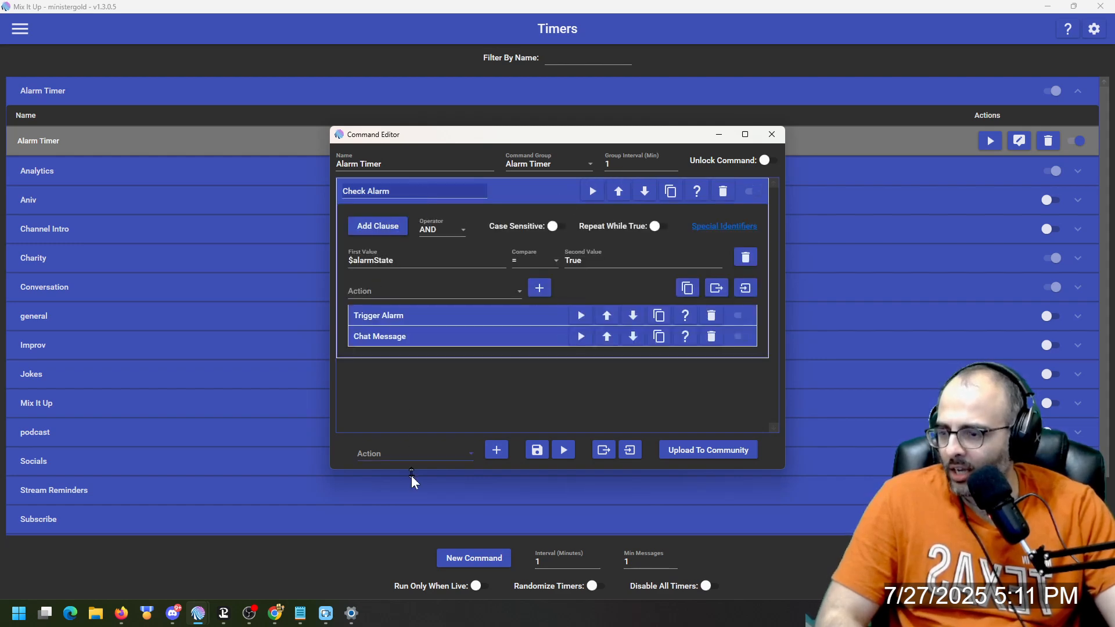
left_click(412, 459)
left_click(418, 246)
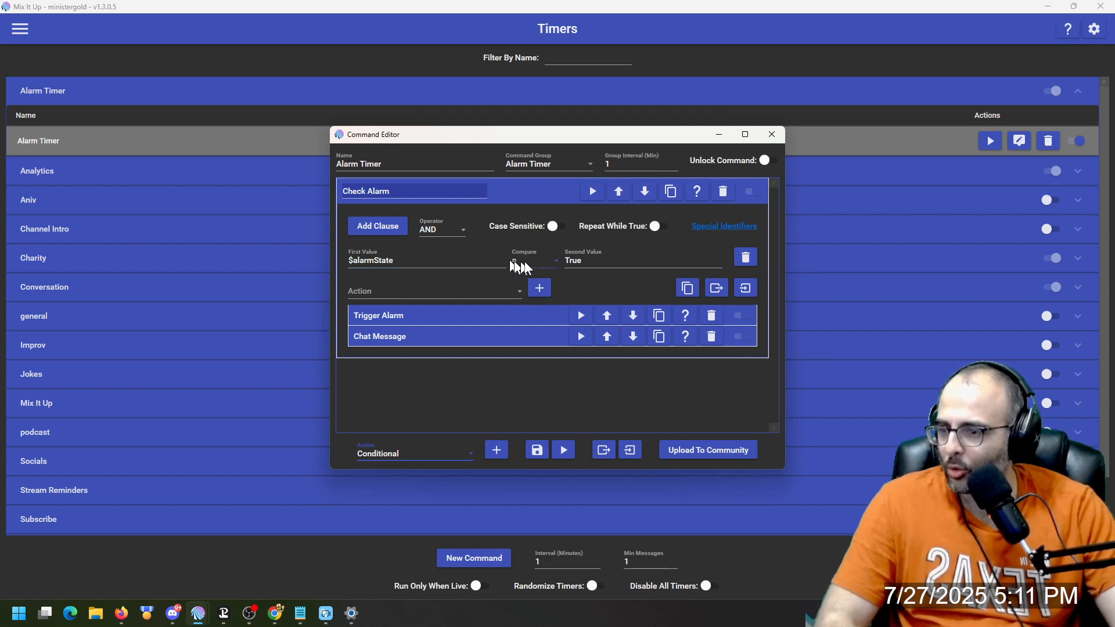
Expand the nested Trigger Alarm condition to examine its hour and minute clauses and the actions it contains
left_click(461, 315)
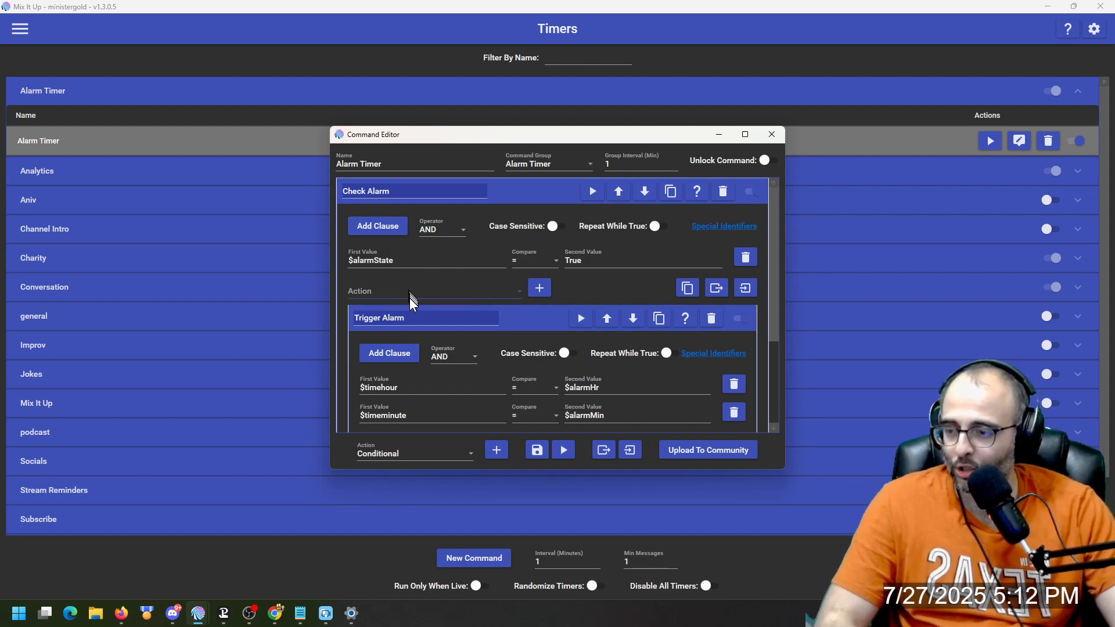
scroll(409, 327, "down", 1)
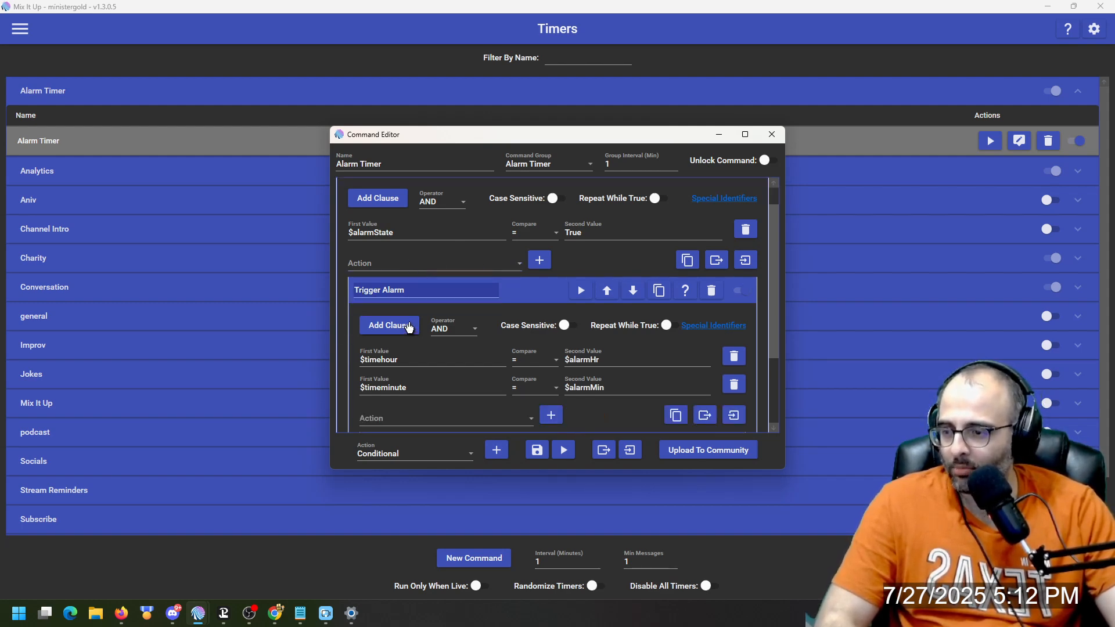
scroll(409, 327, "down", 2)
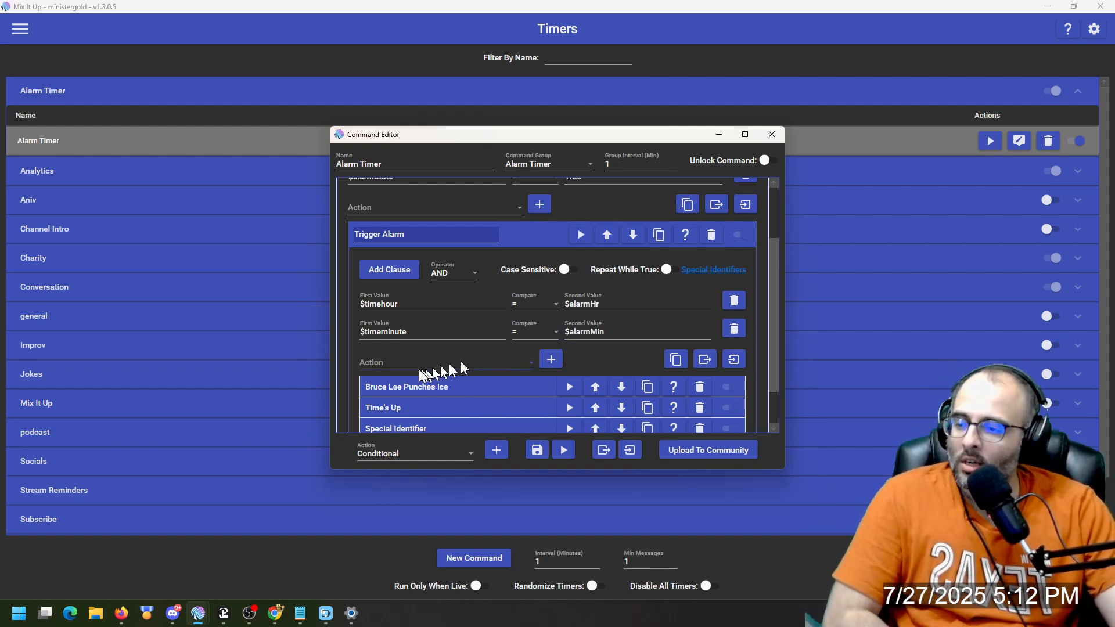
scroll(437, 377, "down", 1)
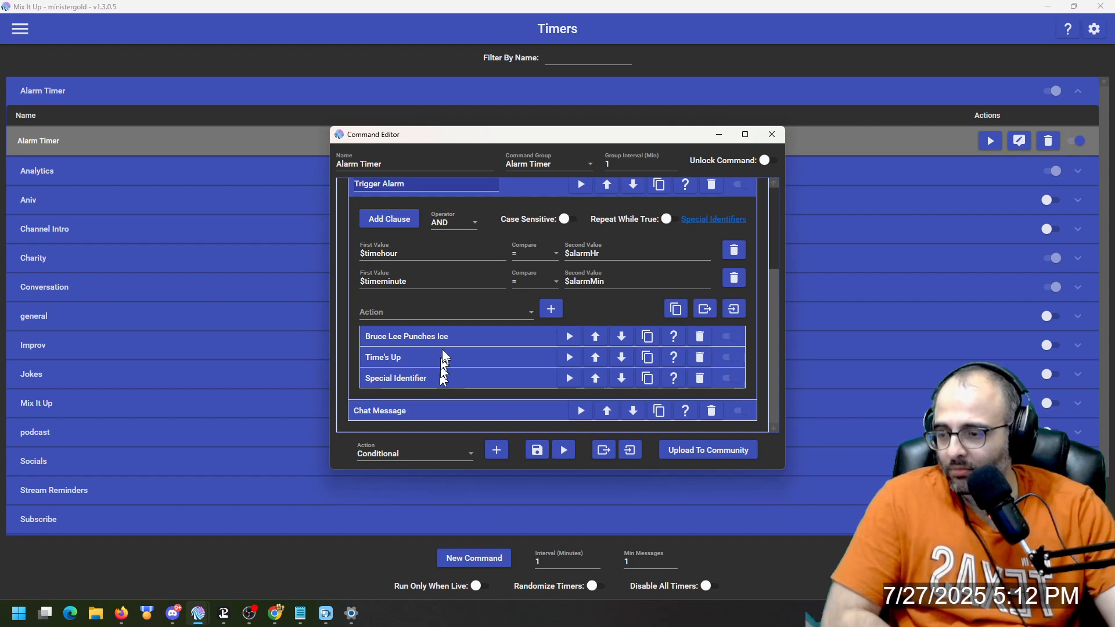
Open the Bruce Lee Punches Ice video action and choose Overlay (Images & Videos) as the action type within Trigger Alarm
left_click(440, 335)
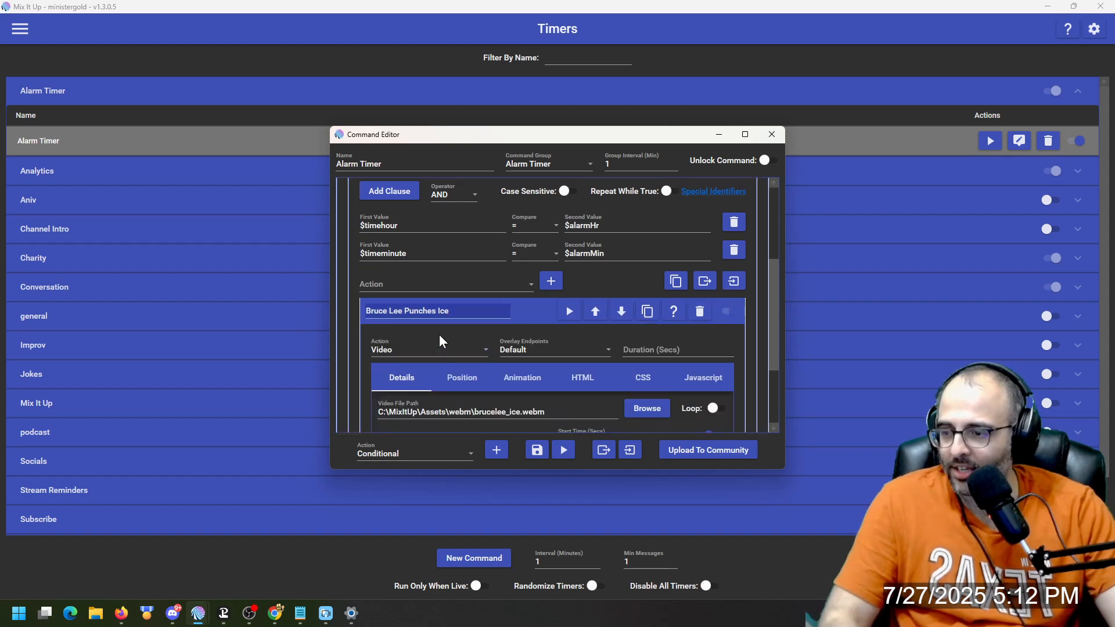
left_click(420, 285)
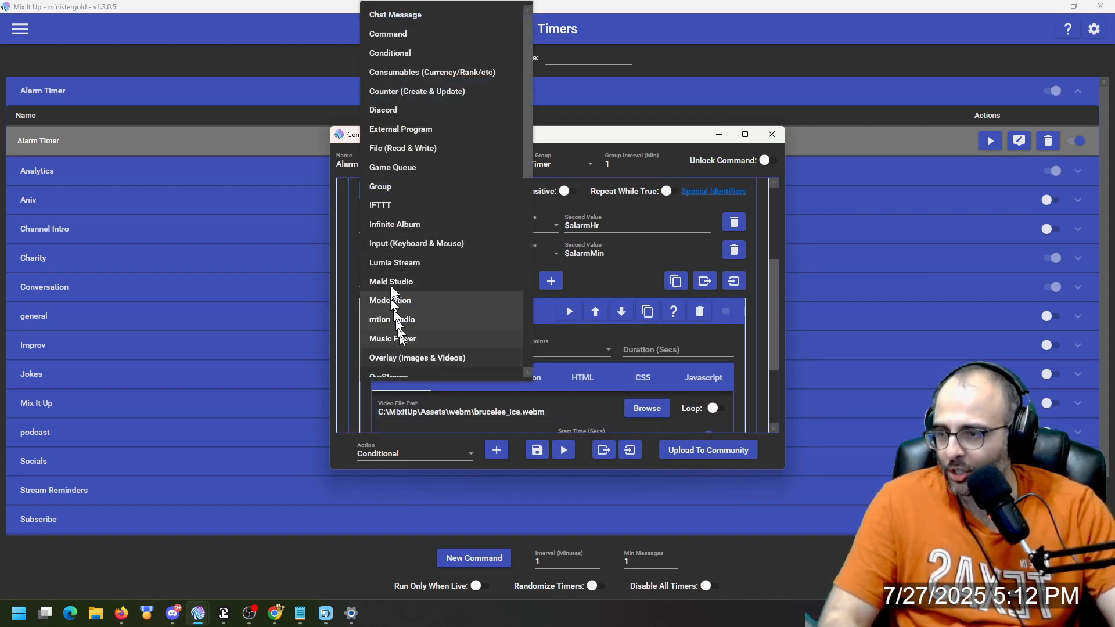
left_click(426, 355)
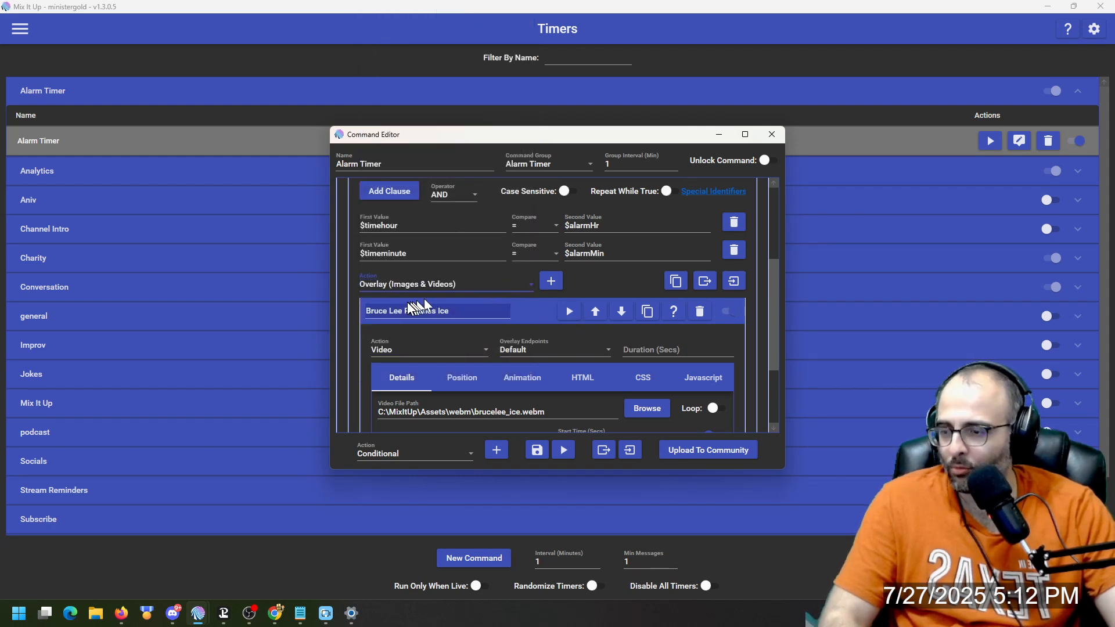
scroll(417, 288, "down", 2)
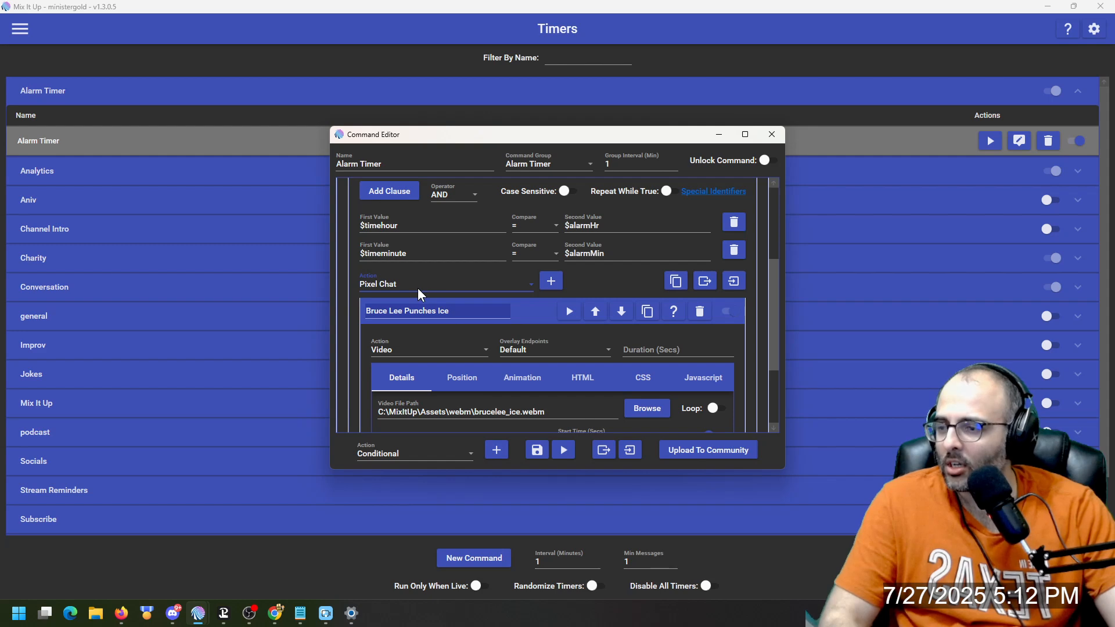
scroll(459, 357, "down", 2)
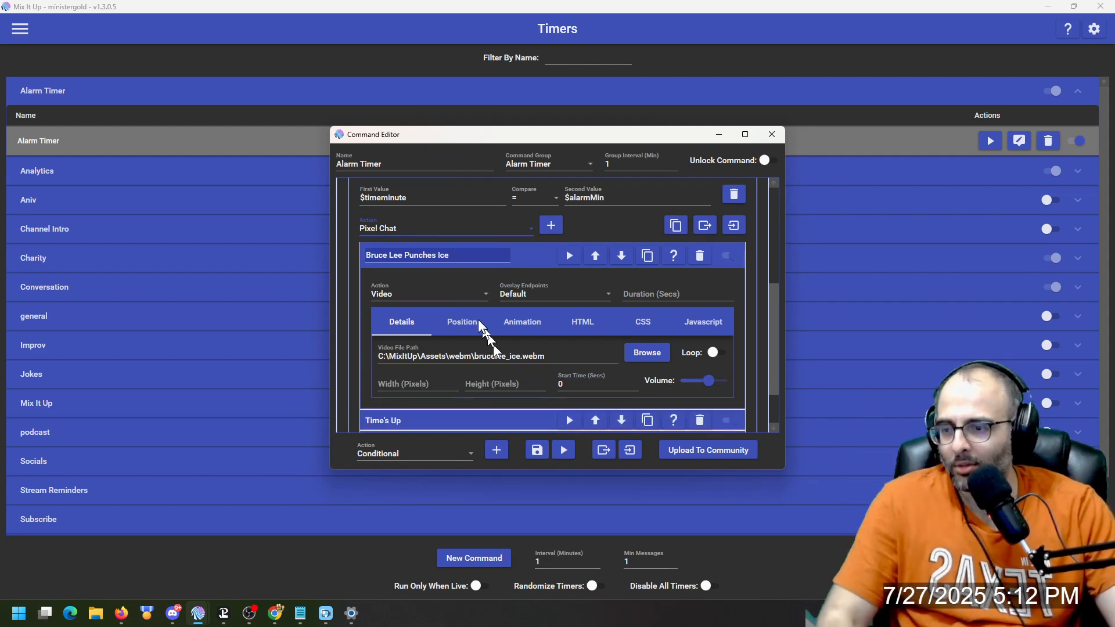
Examine the Bruce Lee video's position, file path and volume settings in the maximized editor, and collapse the action
left_click(459, 328)
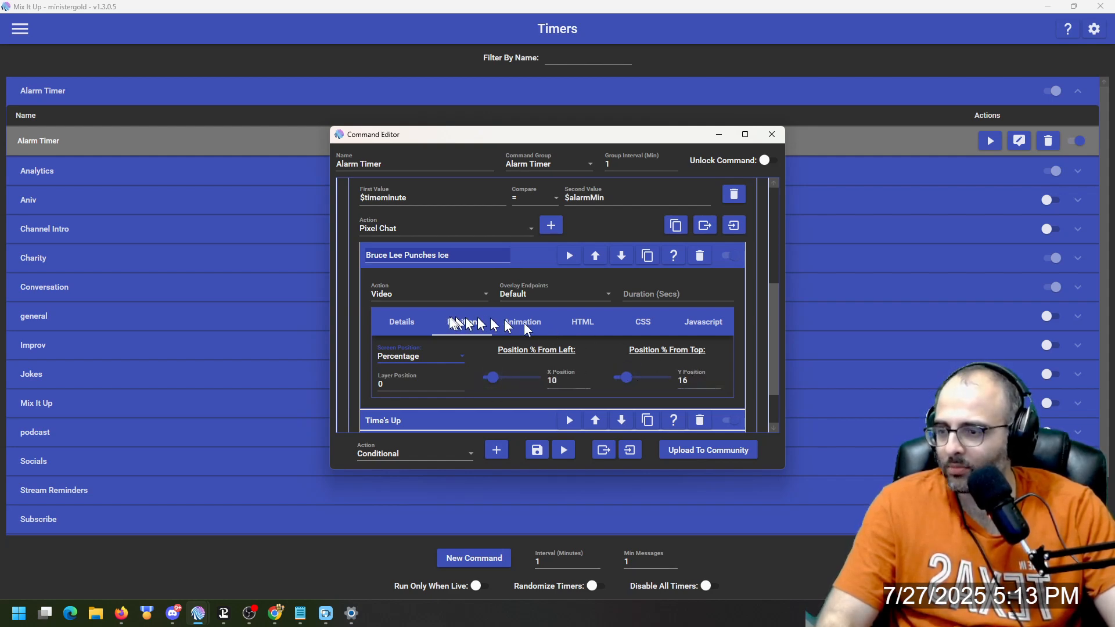
left_click(413, 321)
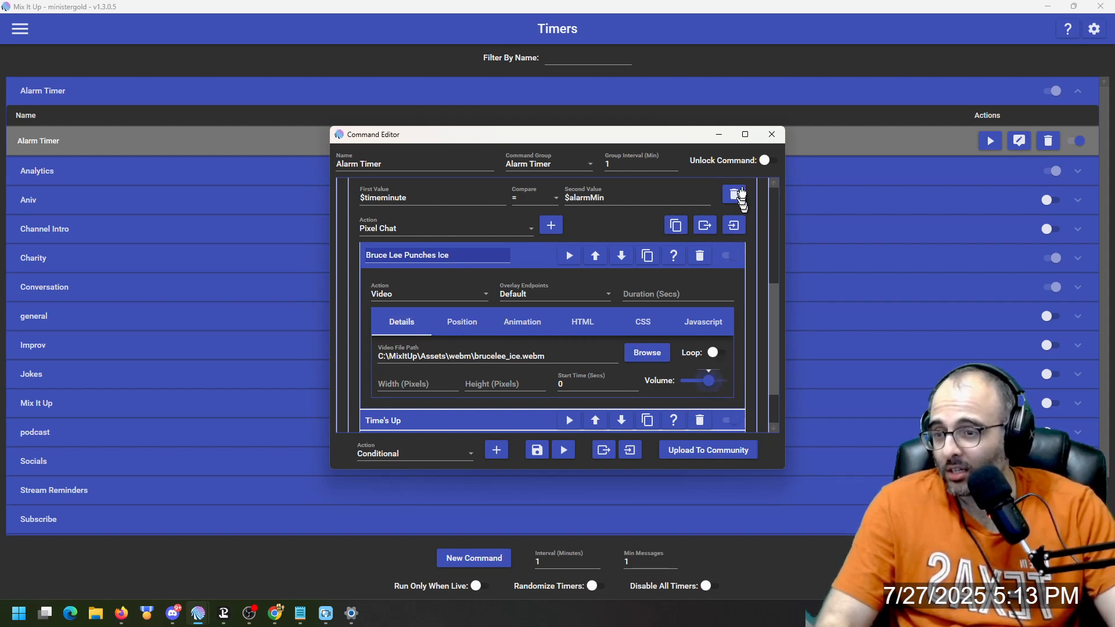
left_click(745, 135)
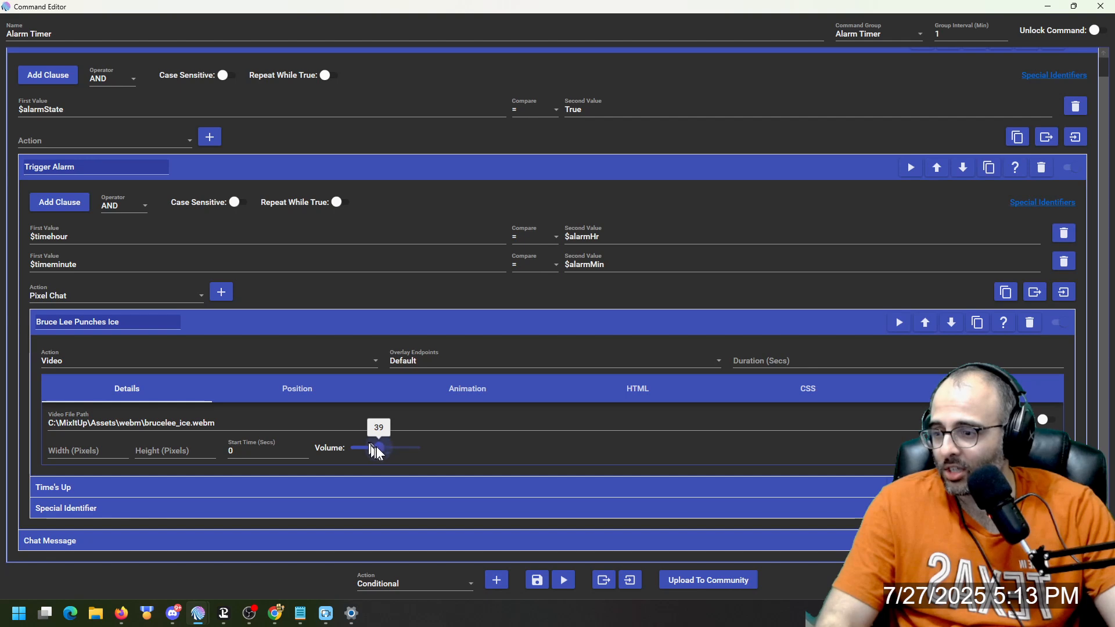
left_click(408, 328)
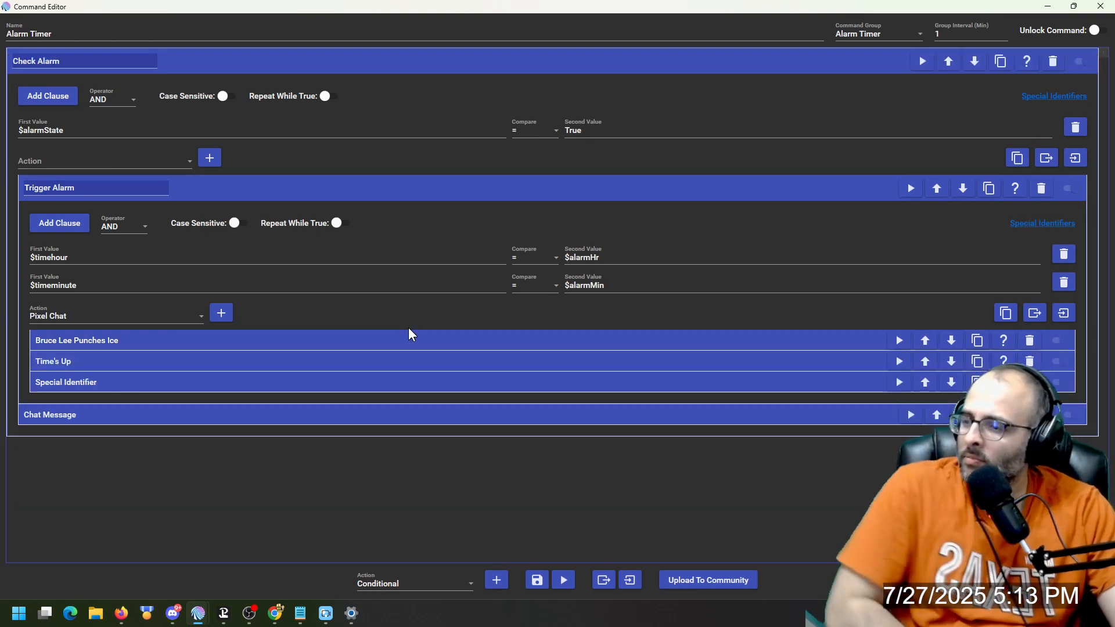
Examine the Time's Up text overlay settings and the Special Identifier action's name and value, and collapse Trigger Alarm
left_click(211, 361)
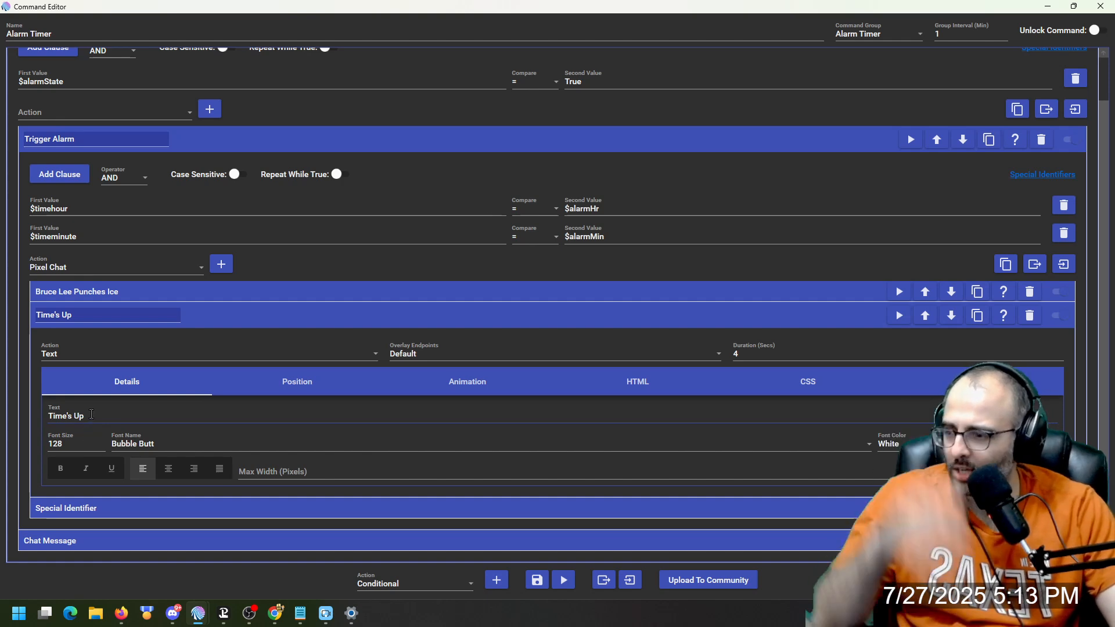
left_click(71, 440)
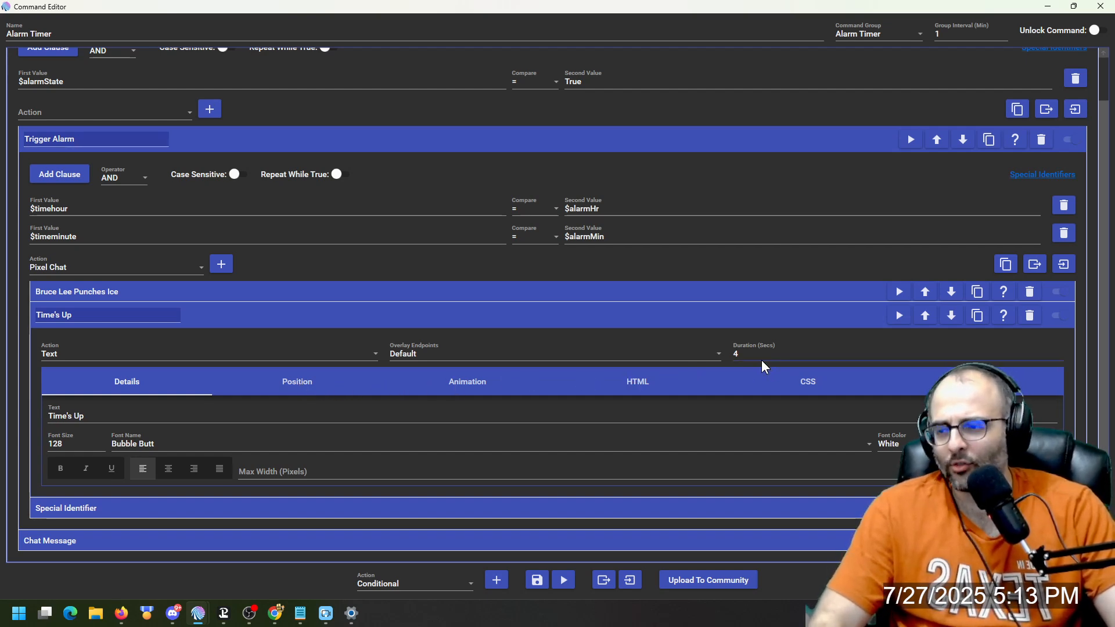
left_click(297, 331)
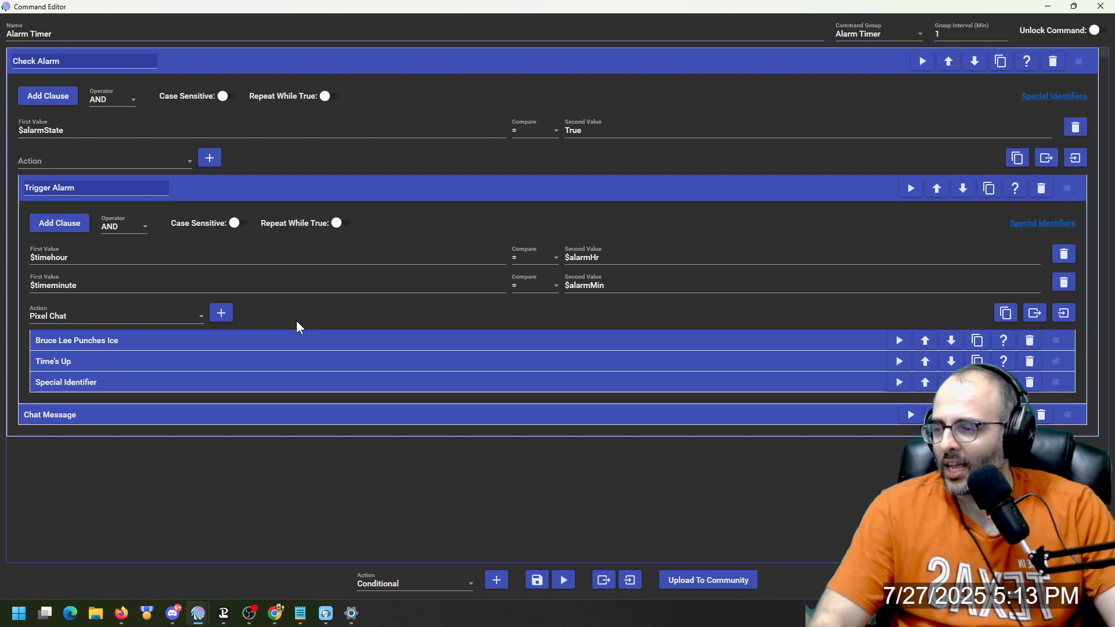
left_click(124, 389)
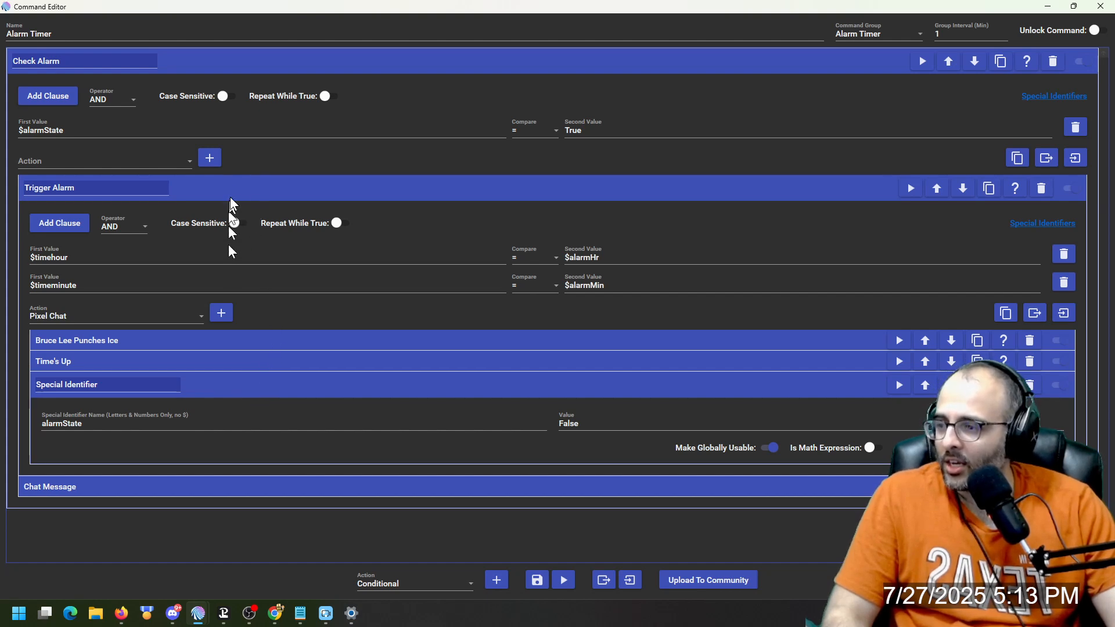
left_click(249, 191)
Review the reminder text in the Chat Message action, and collapse both it and the Check Alarm condition
left_click(169, 212)
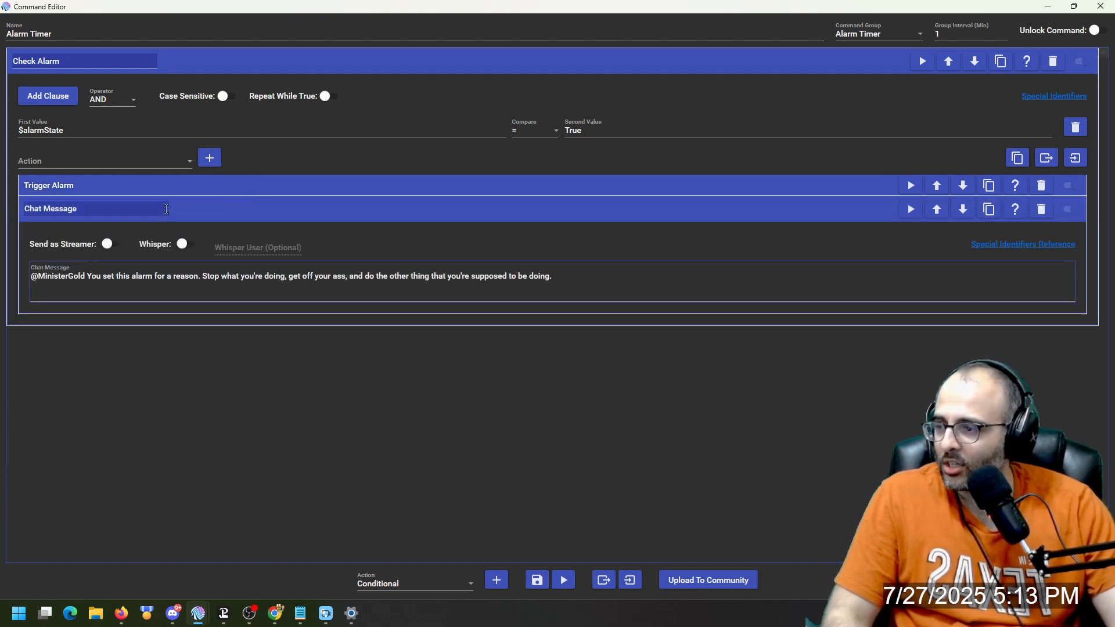
left_click(222, 210)
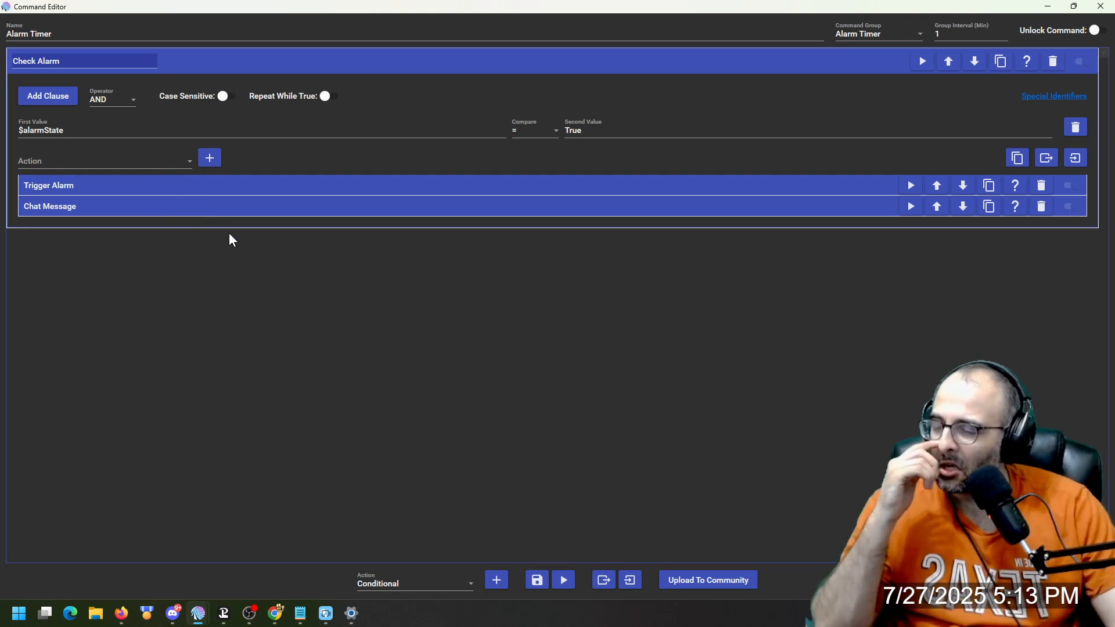
left_click(220, 213)
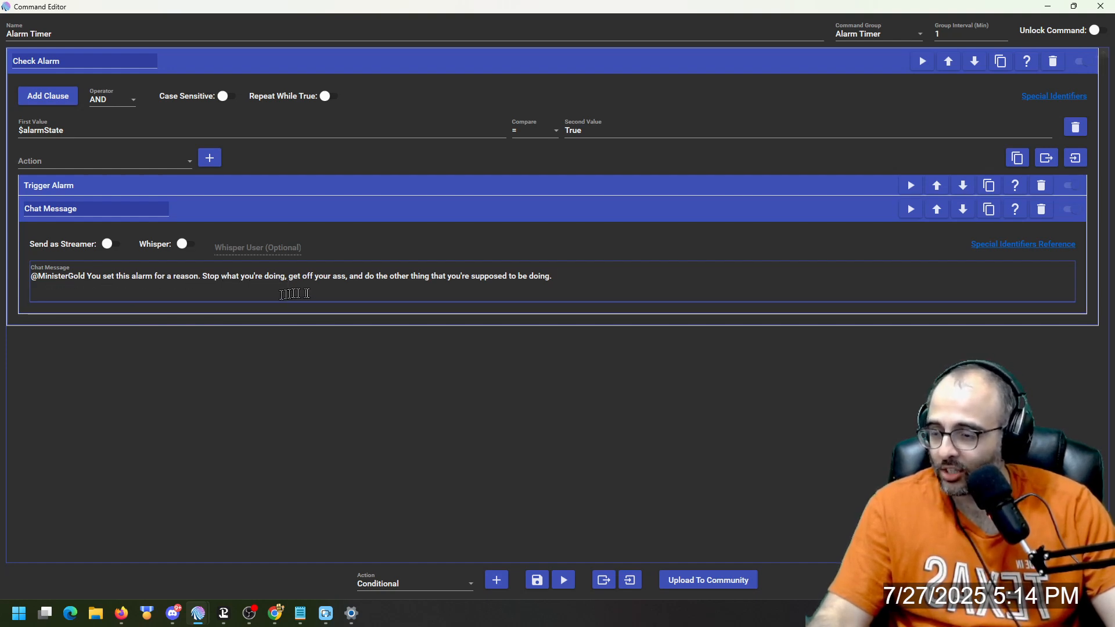
left_click(442, 210)
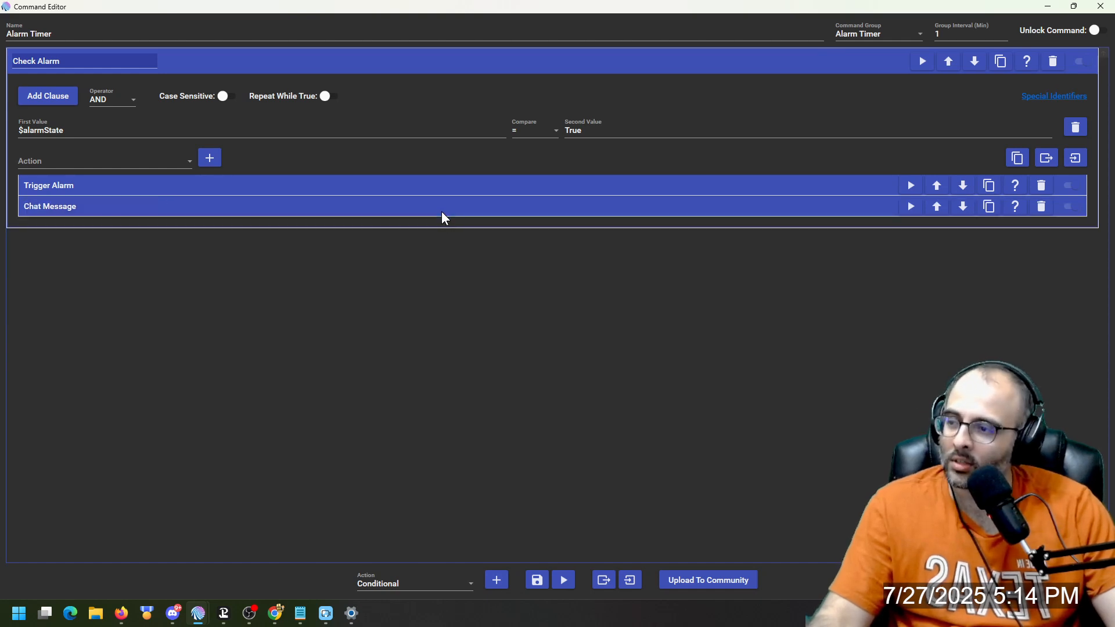
left_click(417, 62)
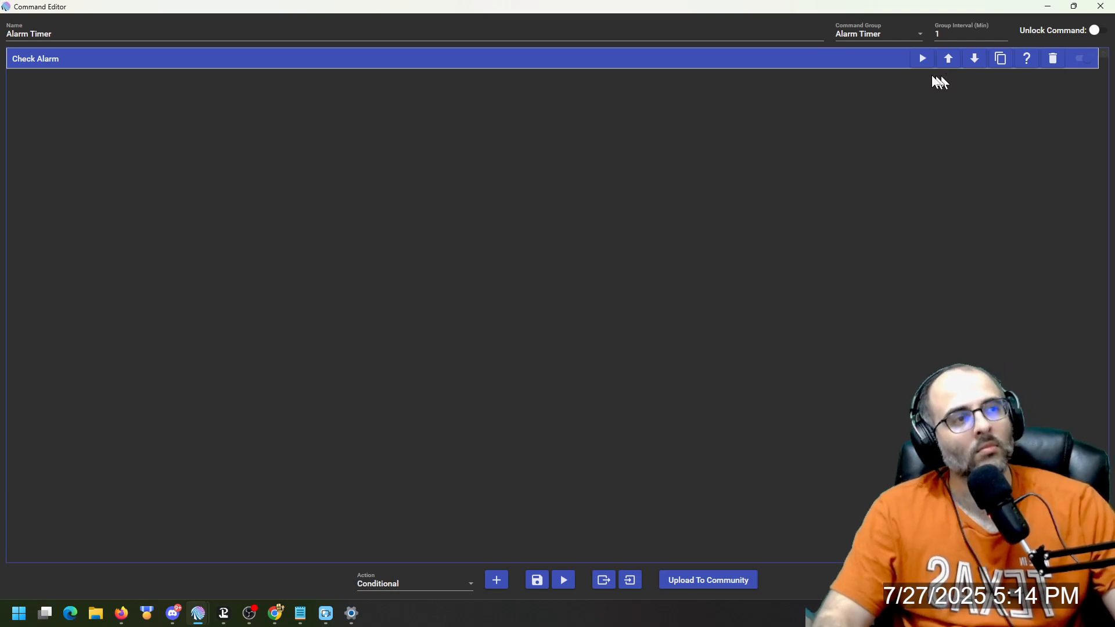
Bring the Stream Chat window over the command editor and enlarge it until the messages are readable
left_click_drag(0, 53, 496, 7)
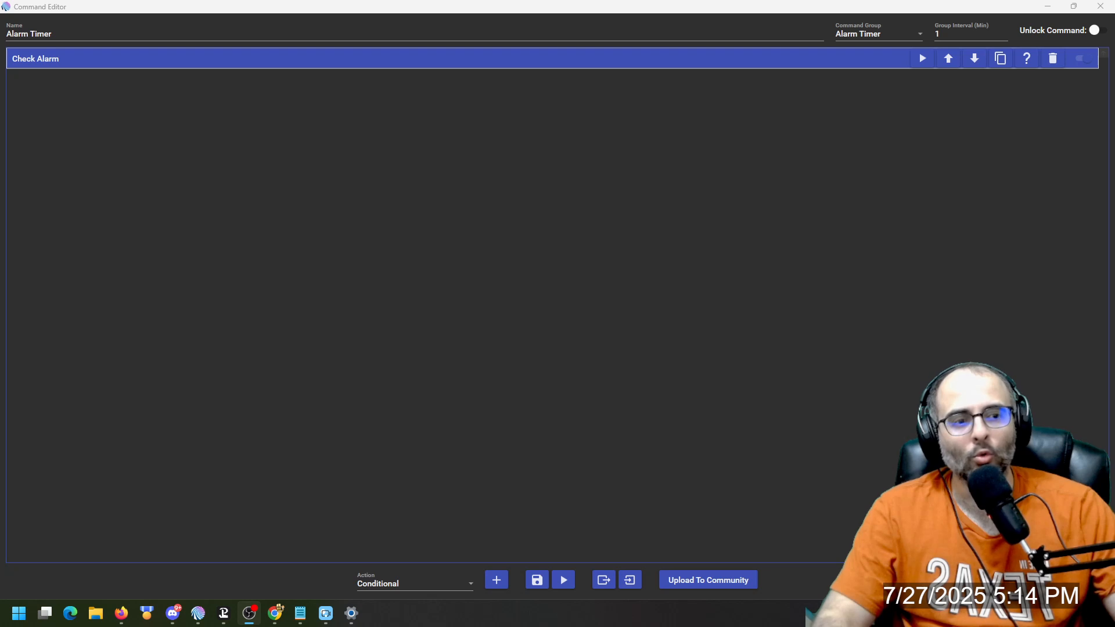
left_click_drag(492, 83, 355, 14)
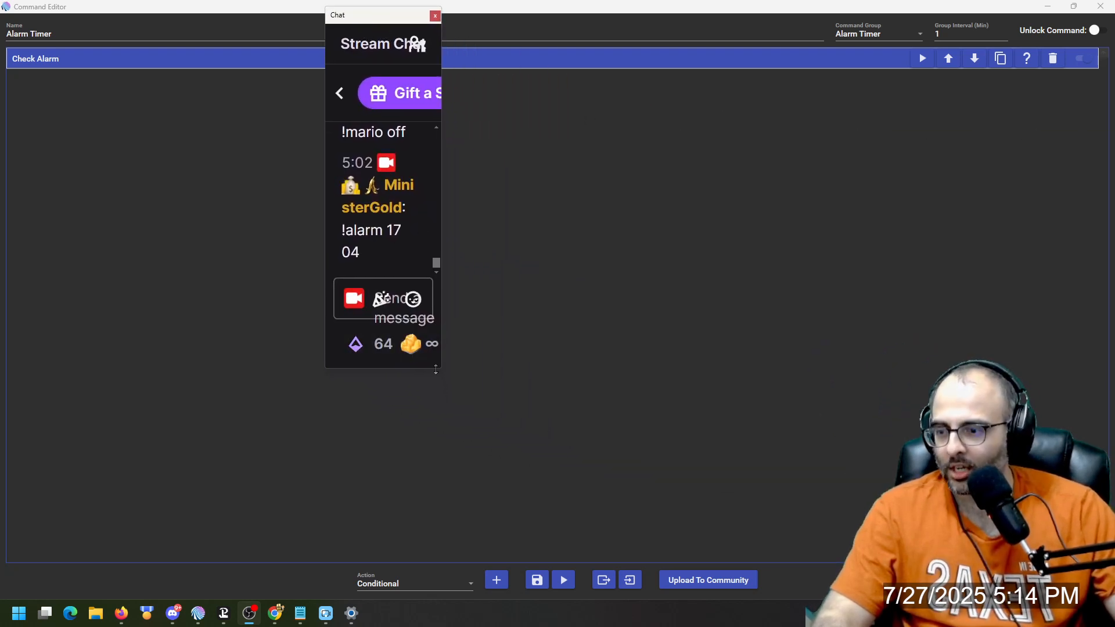
left_click_drag(440, 368, 869, 554)
Send the chat command "!alarm 17 16" to set the alarm for 17:16
left_click(651, 487)
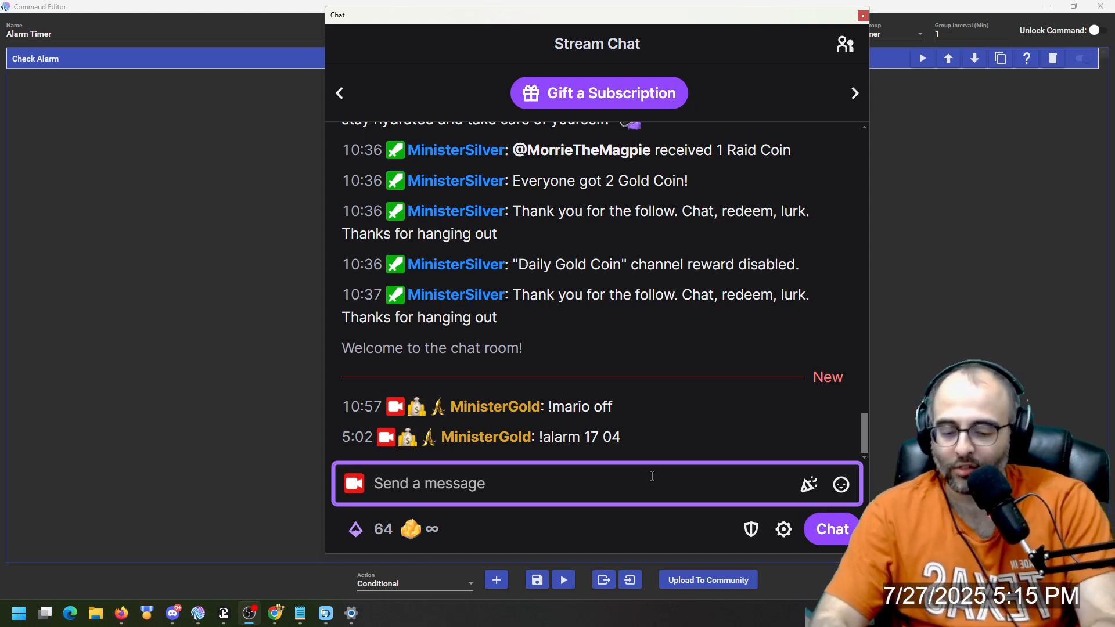
type("!alarm 16")
key("BackSpace")
type("7 ")
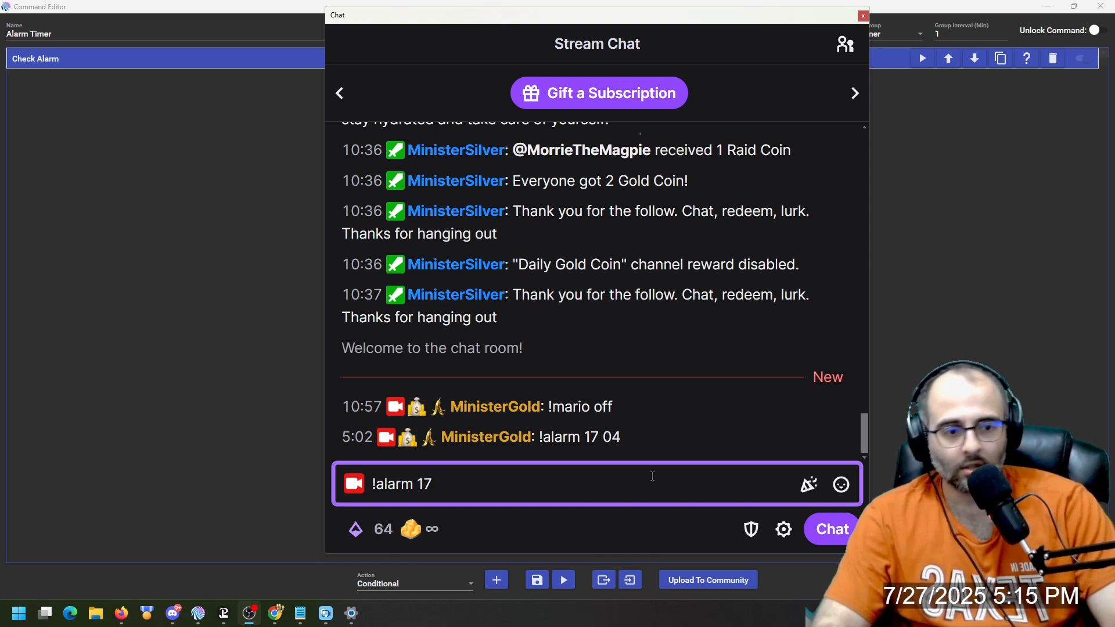
type("16")
key("Return")
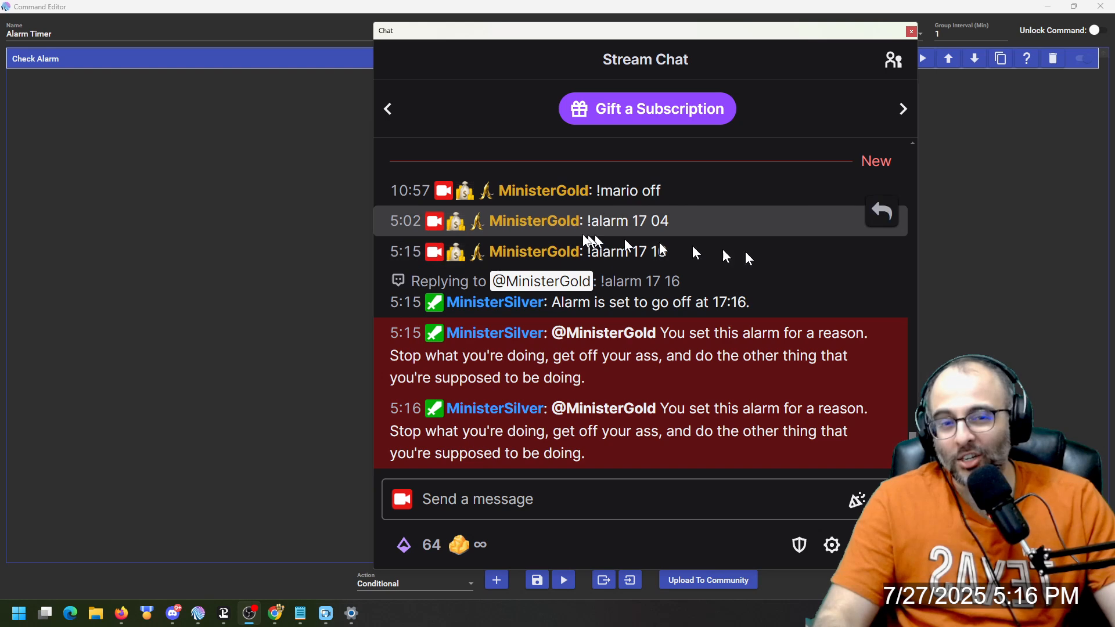
Return to the Alarm Timer command and reopen Check Alarm and Trigger Alarm to examine the alarmState identifier, collapsing Trigger Alarm
left_click(280, 242)
left_click(669, 60)
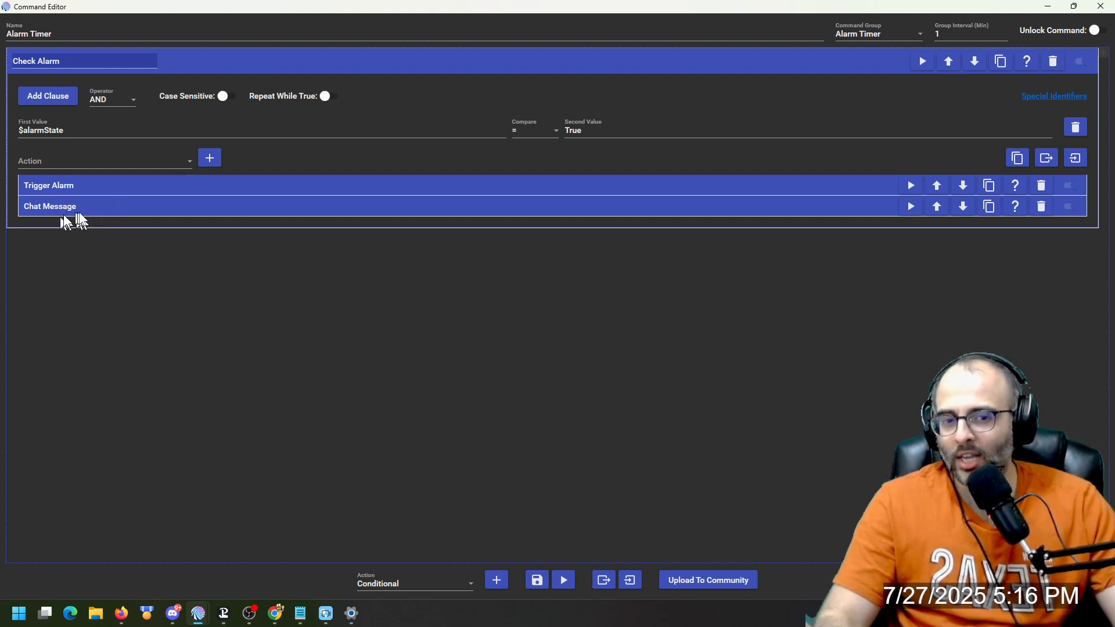
left_click(99, 184)
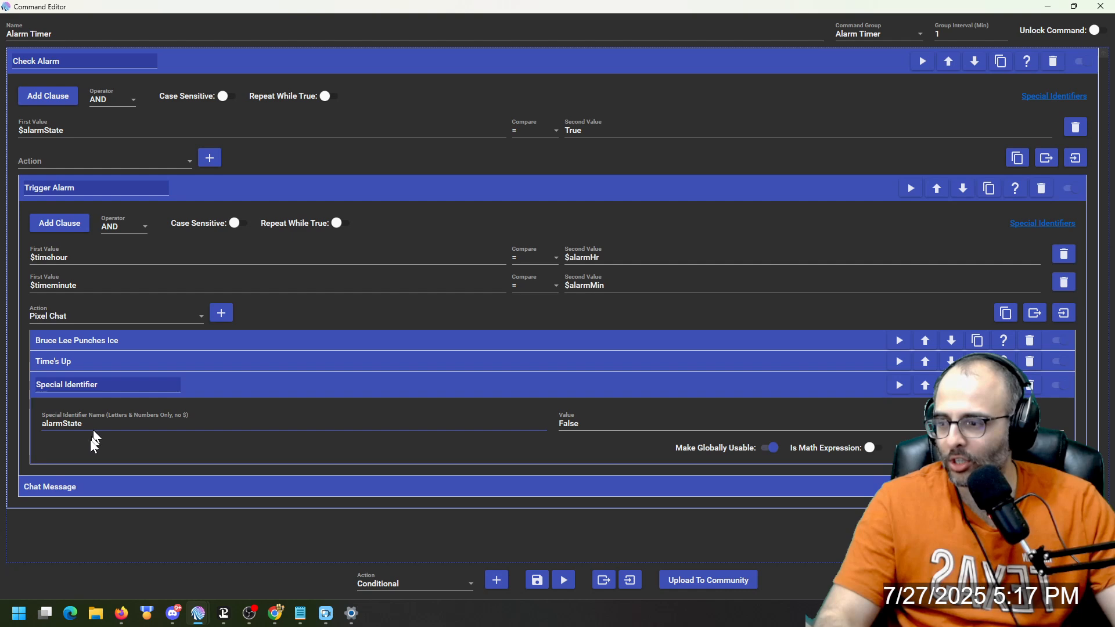
left_click(228, 187)
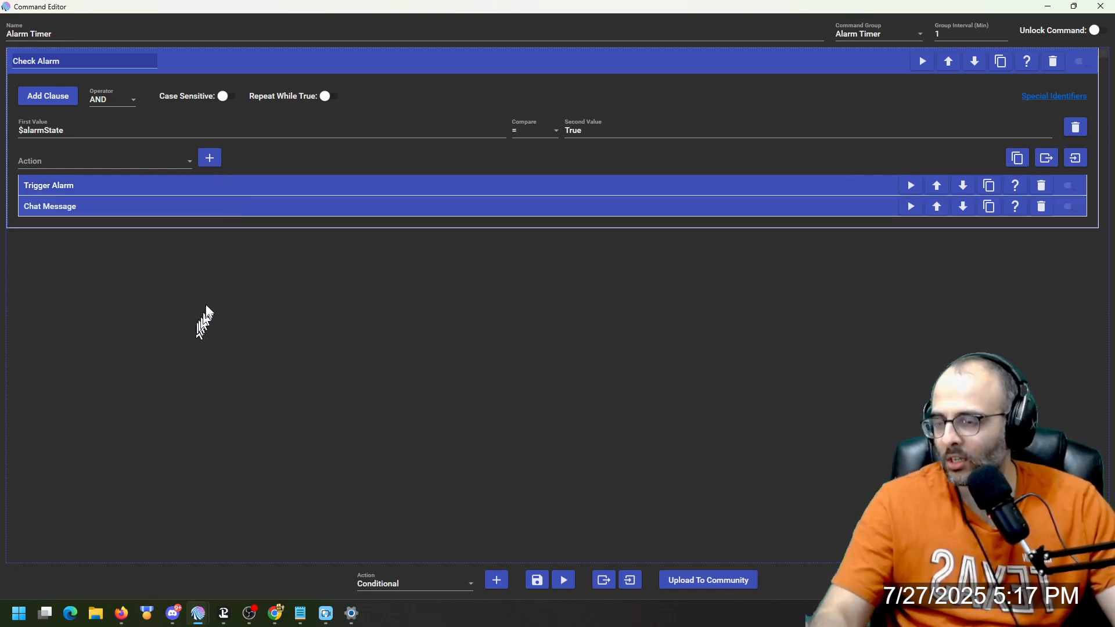
Examine the Chat Message action placed after Trigger Alarm and collapse it again
left_click(209, 206)
left_click(240, 204)
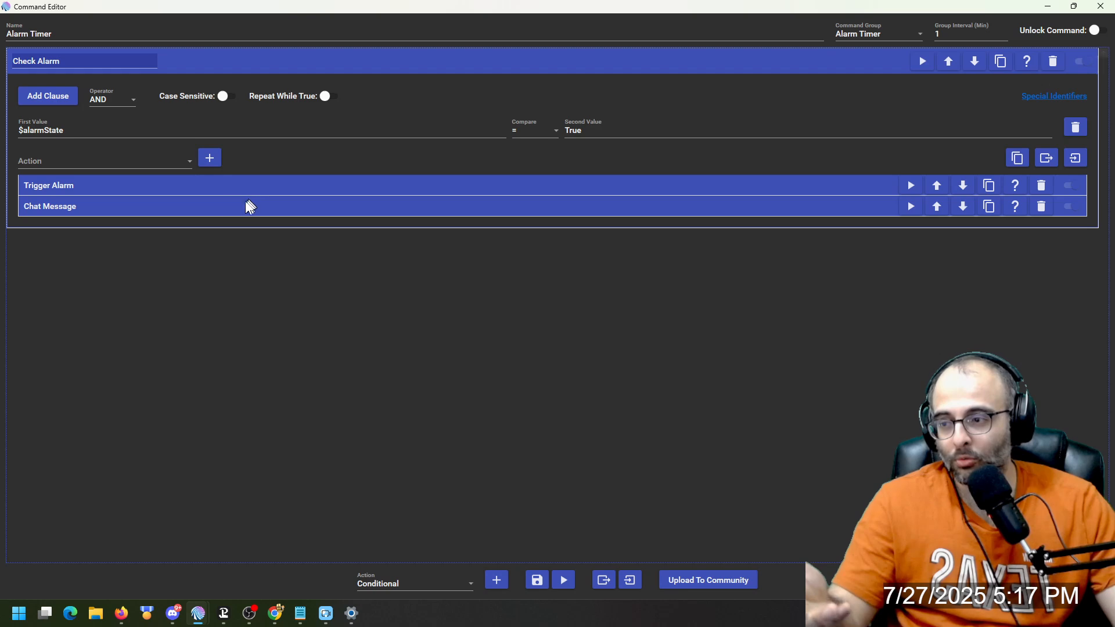
left_click(251, 201)
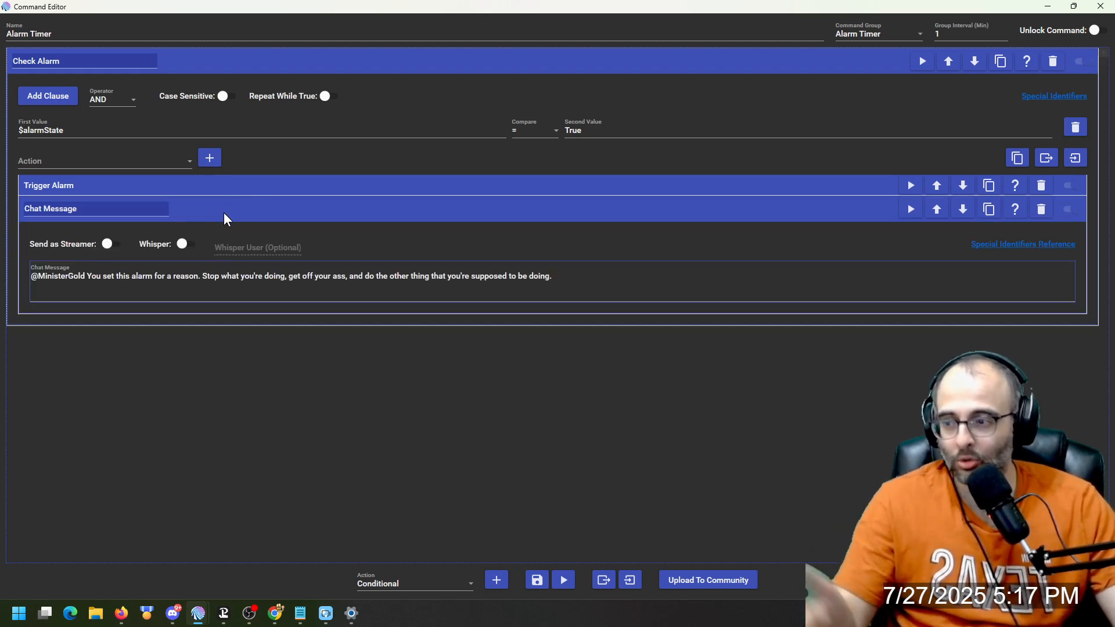
left_click(198, 218)
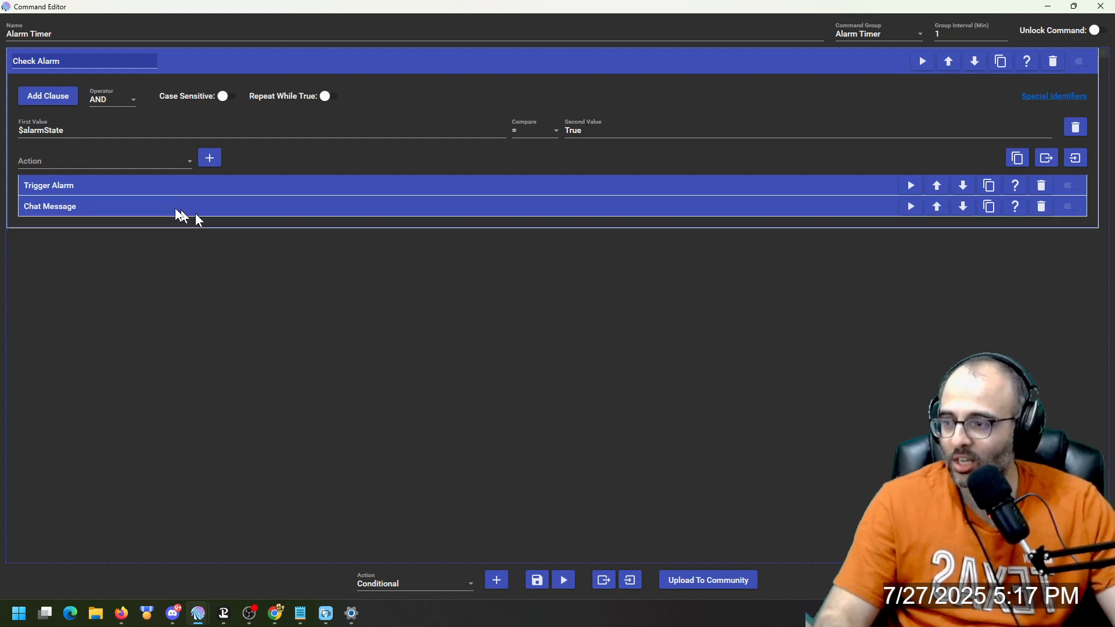
Recheck Trigger Alarm's time clauses and Special Identifier action, and collapse the whole Check Alarm condition
left_click(94, 184)
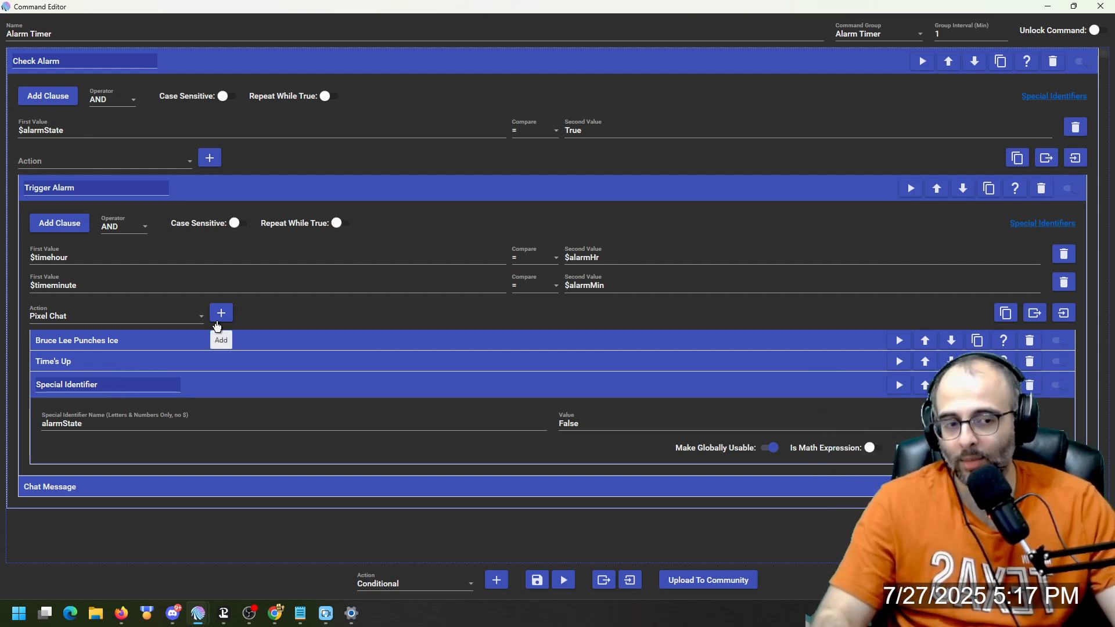
left_click(437, 197)
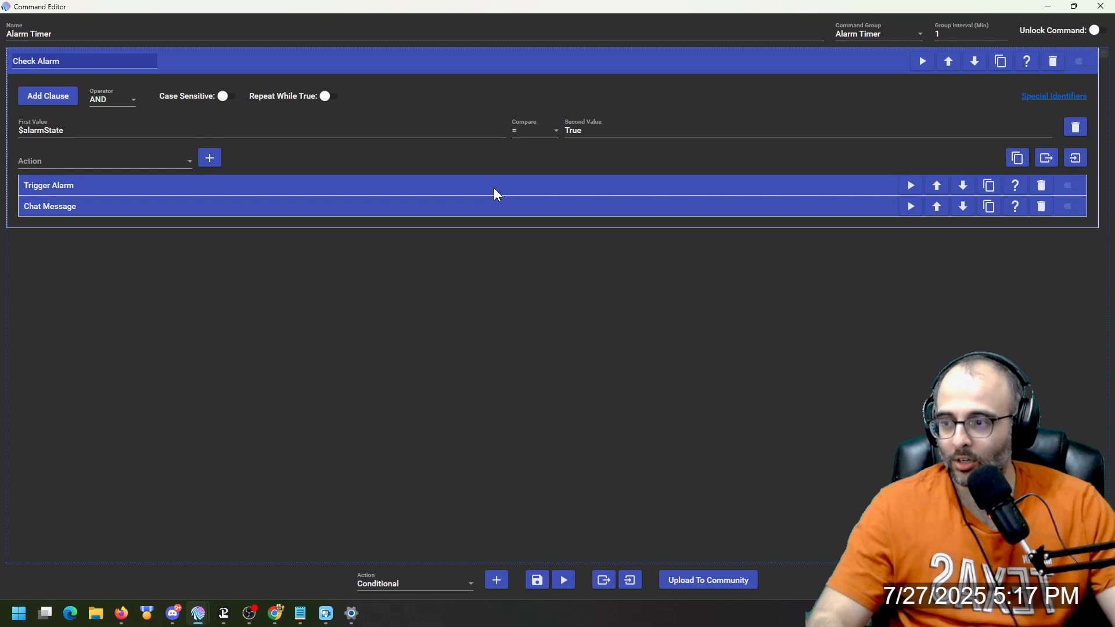
left_click(465, 65)
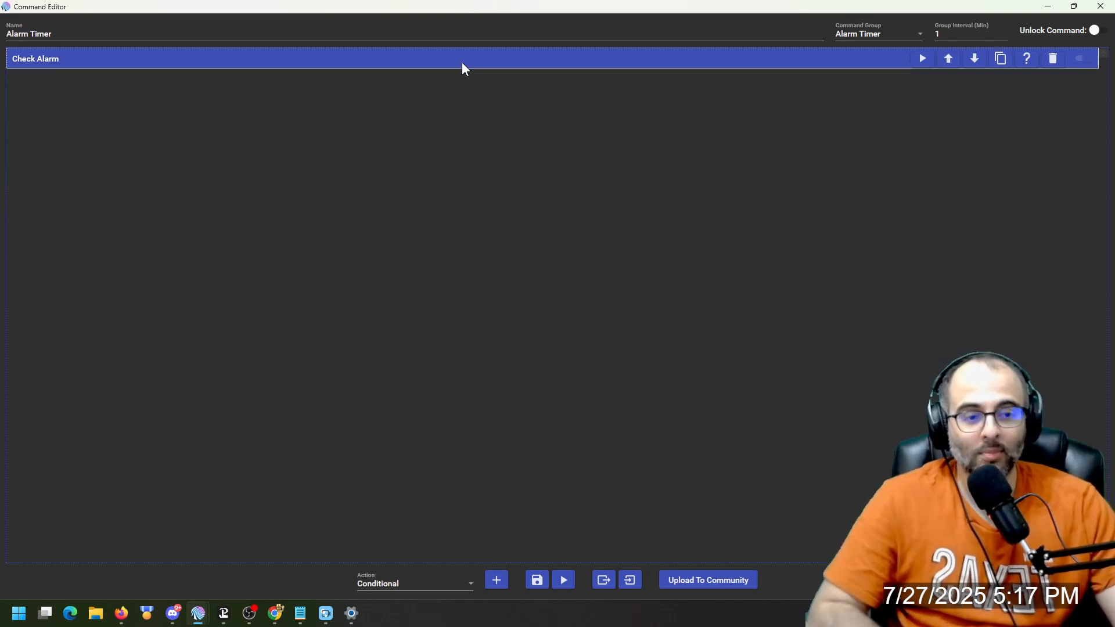